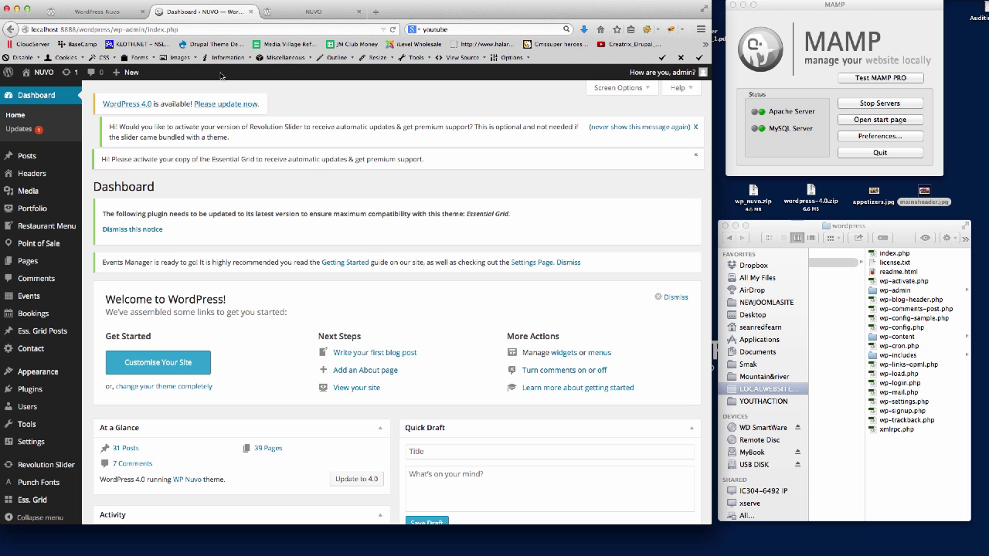
# Step: Scroll through the demo NUVO Menu page to study its Appetizers banner and priced two-column dishes
pyautogui.click(96, 12)
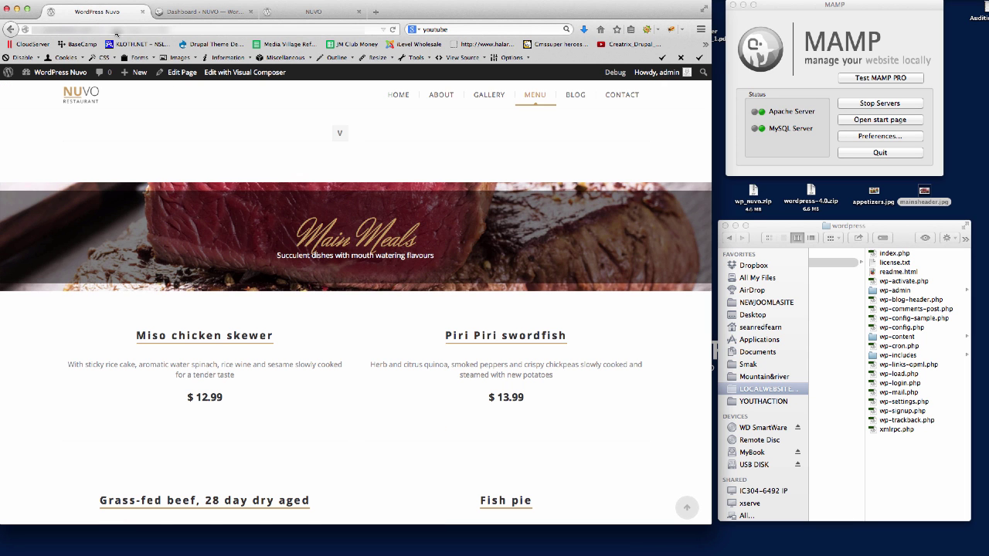
pyautogui.scroll(10, 573, 305)
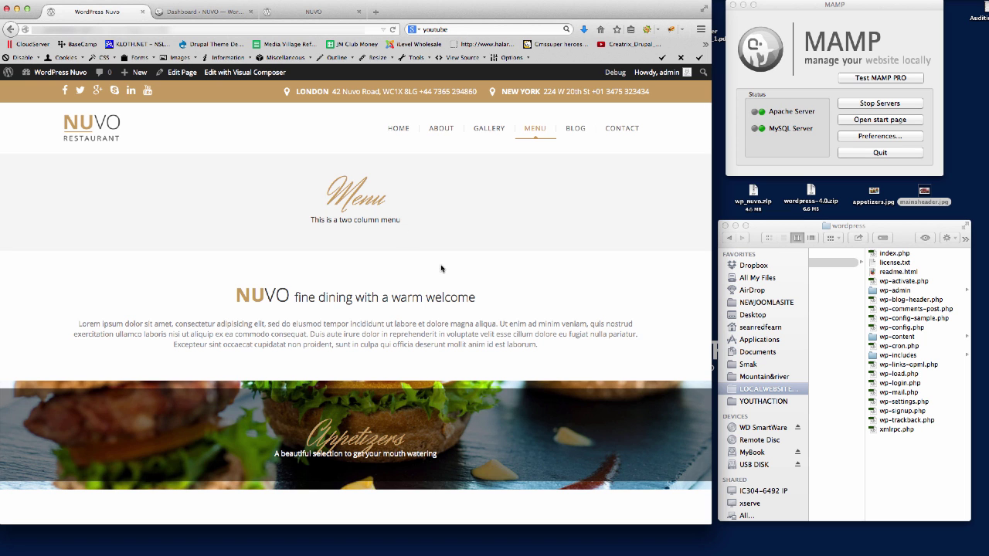
pyautogui.scroll(-3, 493, 299)
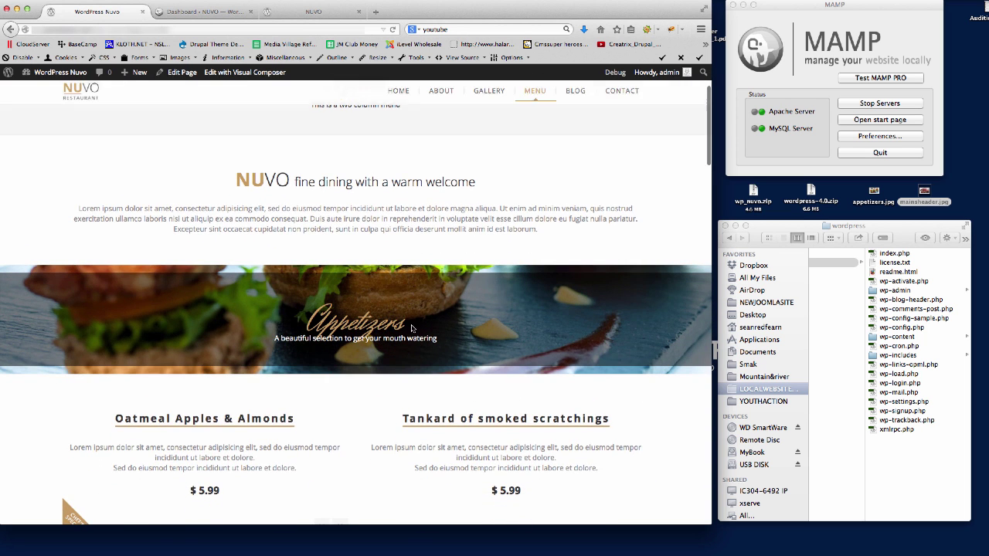
pyautogui.scroll(-2, 423, 281)
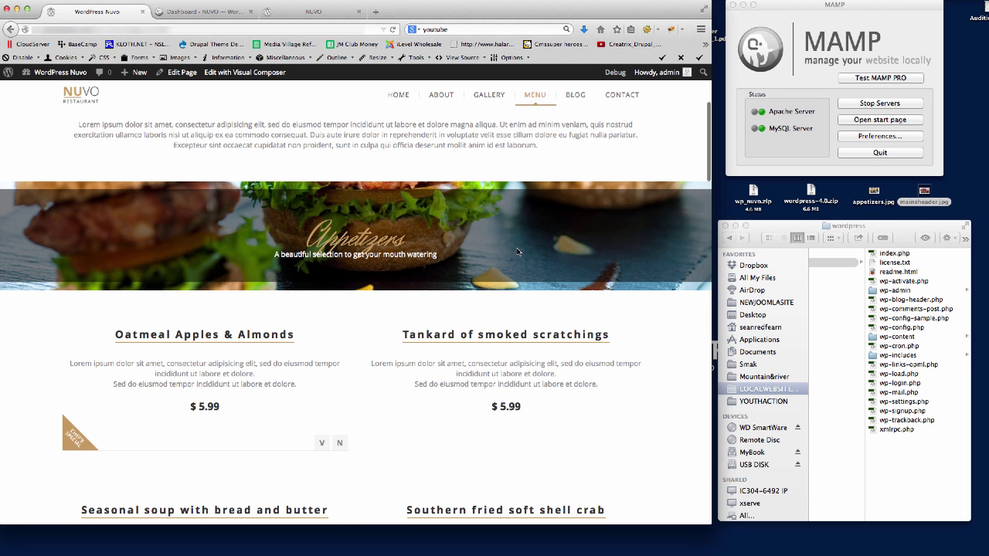
pyautogui.scroll(-10, 518, 252)
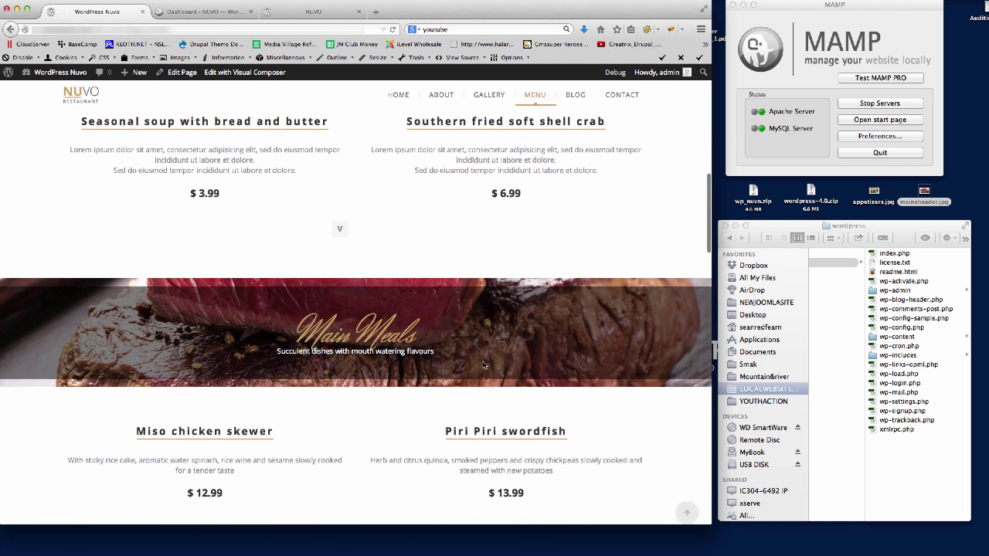
pyautogui.scroll(-4, 471, 375)
pyautogui.scroll(7, 476, 364)
pyautogui.scroll(3, 479, 357)
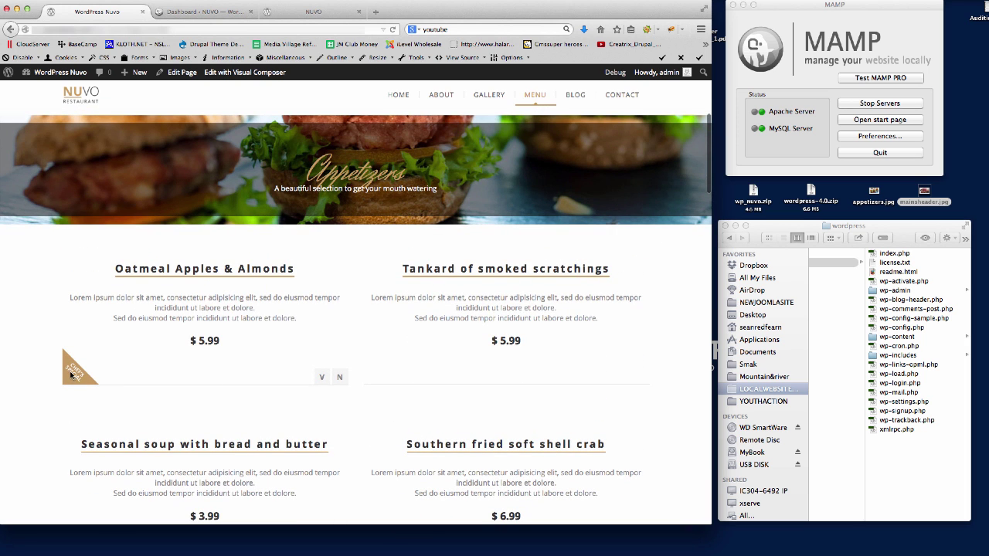
pyautogui.moveTo(321, 380)
pyautogui.scroll(-4, 629, 382)
pyautogui.scroll(8, 629, 381)
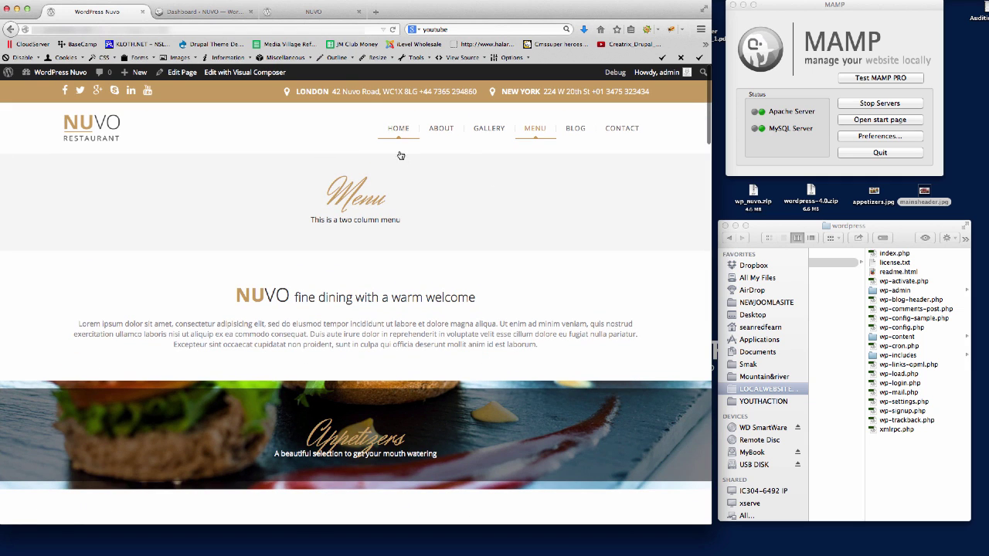
# Step: On the local NUVO site, open MENU > Menu Food 2 Column and review its empty banner placeholders
pyautogui.click(333, 13)
pyautogui.moveTo(539, 136)
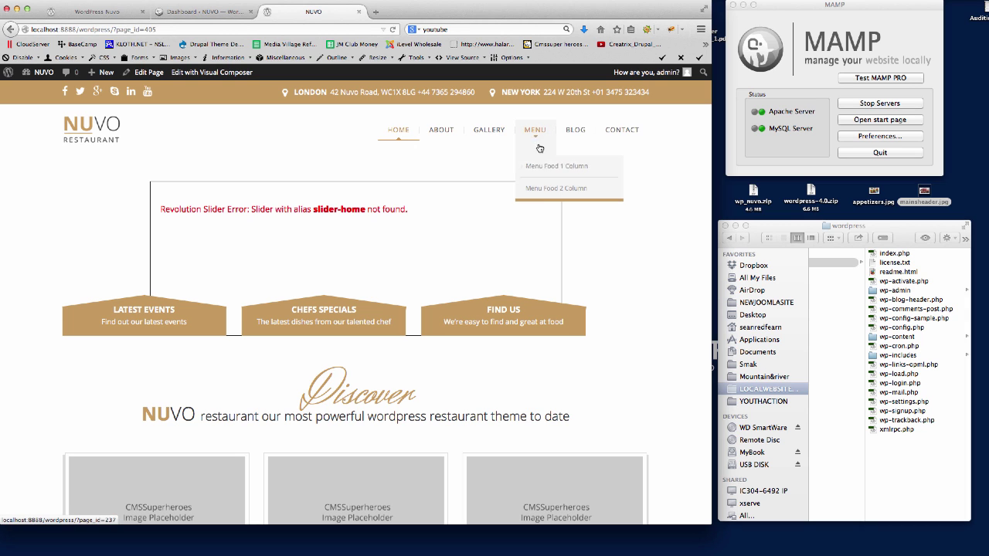
pyautogui.click(542, 189)
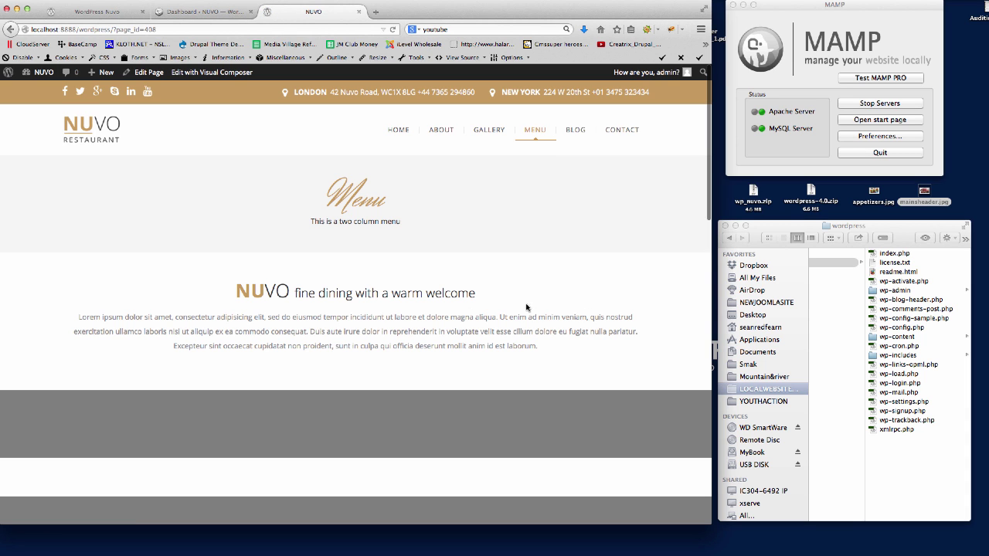
pyautogui.scroll(-5, 529, 306)
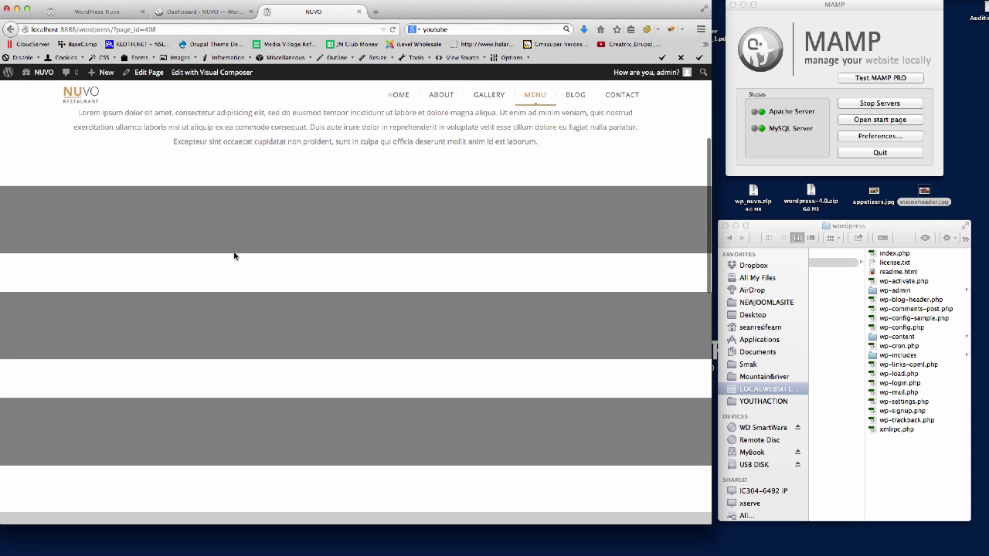
pyautogui.scroll(-3, 408, 340)
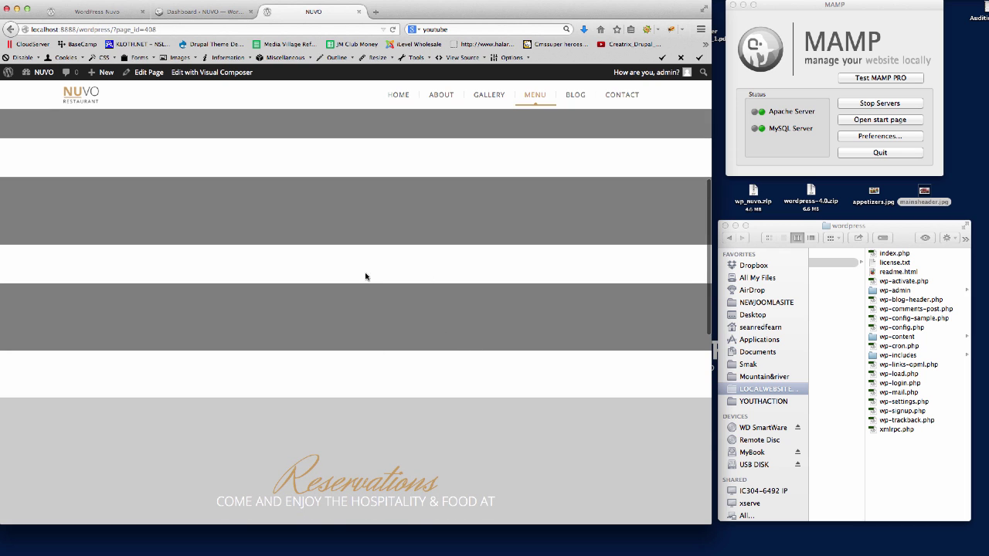
pyautogui.scroll(8, 519, 316)
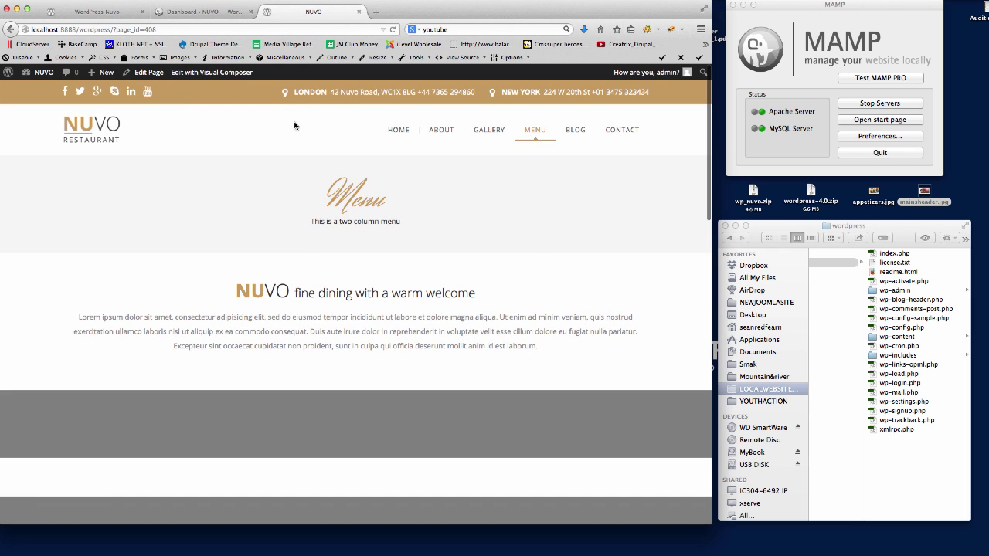
pyautogui.rightClick(144, 73)
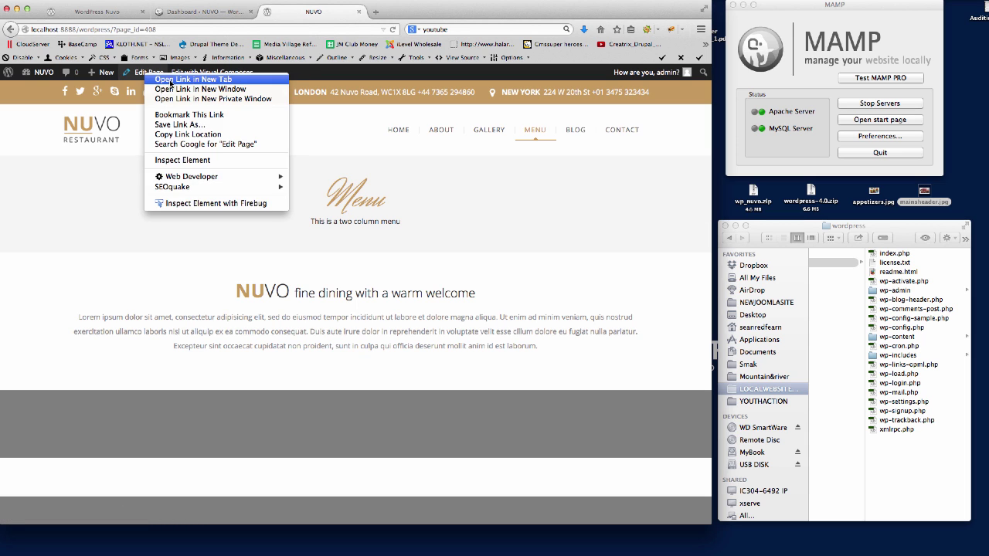
# Step: Open the local Menu page's editor in a new tab and review its Visual Composer rows
pyautogui.click(170, 80)
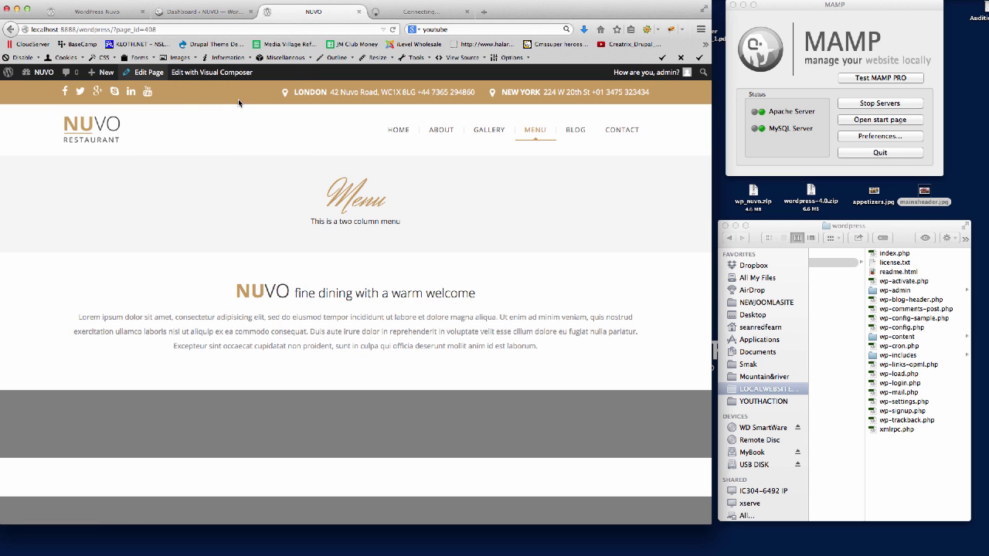
pyautogui.click(421, 13)
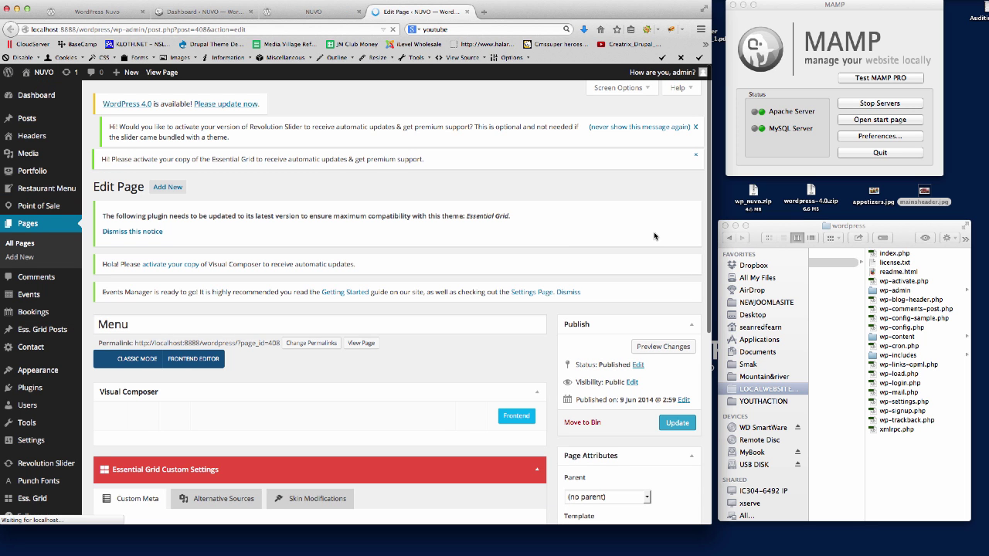
pyautogui.scroll(-5, 654, 236)
pyautogui.scroll(-3, 654, 236)
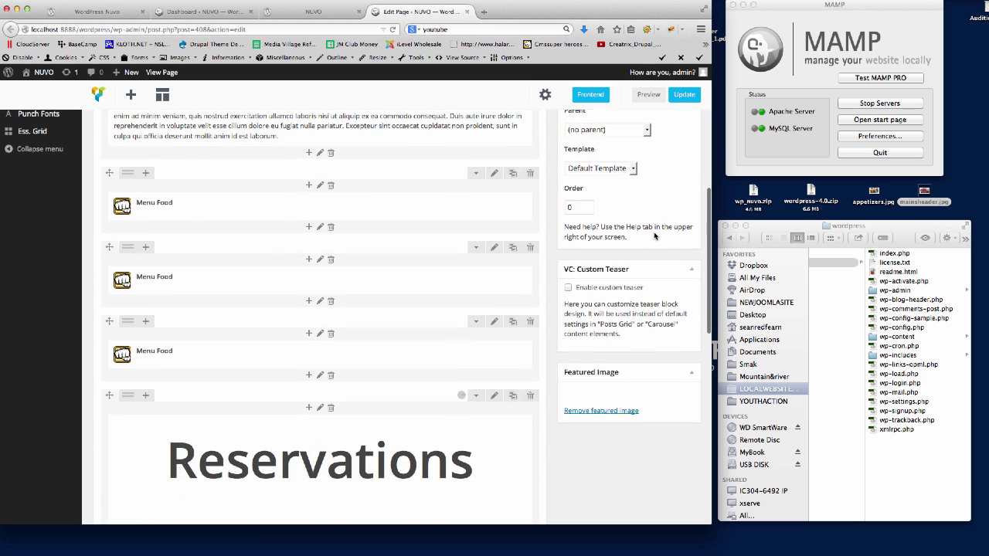
pyautogui.scroll(2, 541, 262)
pyautogui.scroll(3, 442, 288)
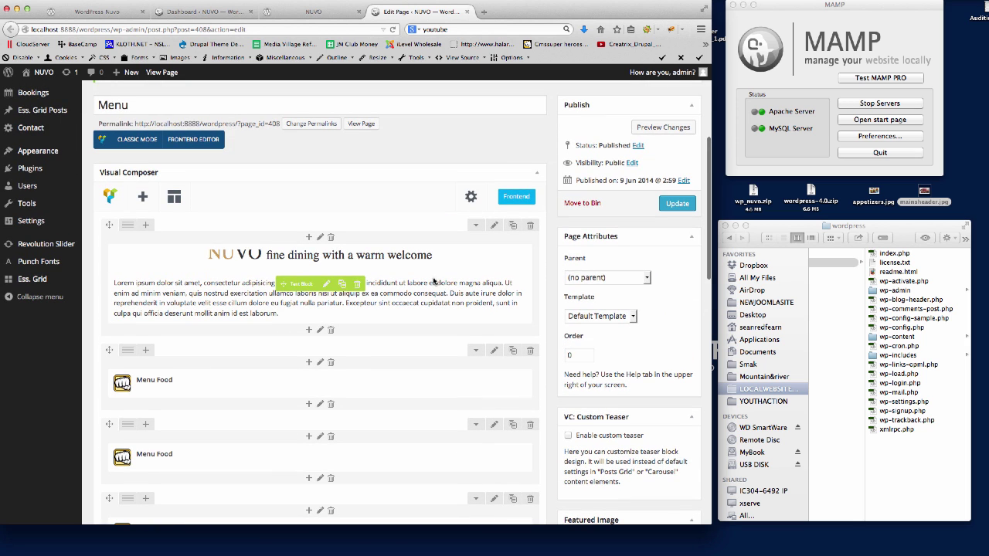
pyautogui.scroll(1, 350, 310)
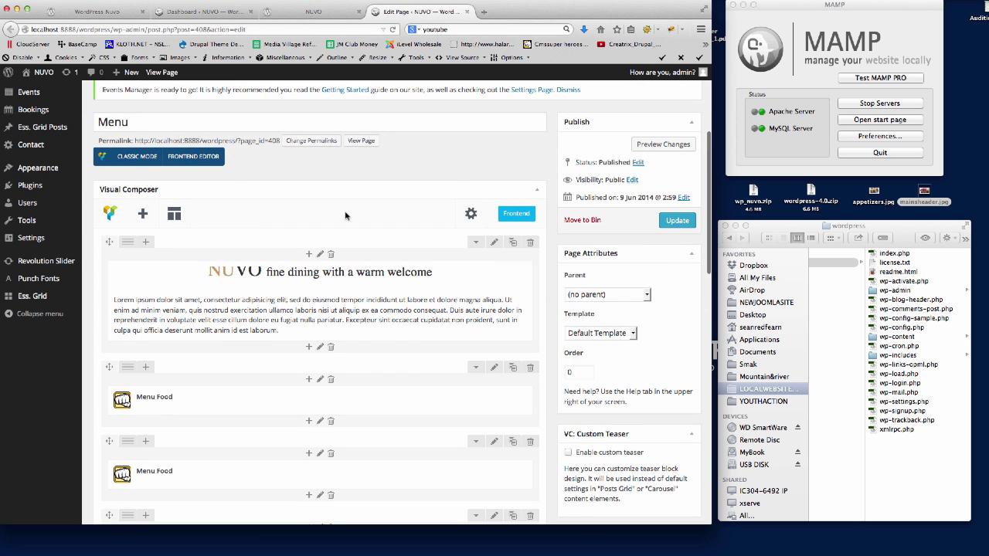
# Step: Compare the layout with the demo Menu page, then go to the Restaurant Menu items list
pyautogui.click(91, 13)
pyautogui.scroll(-2, 567, 351)
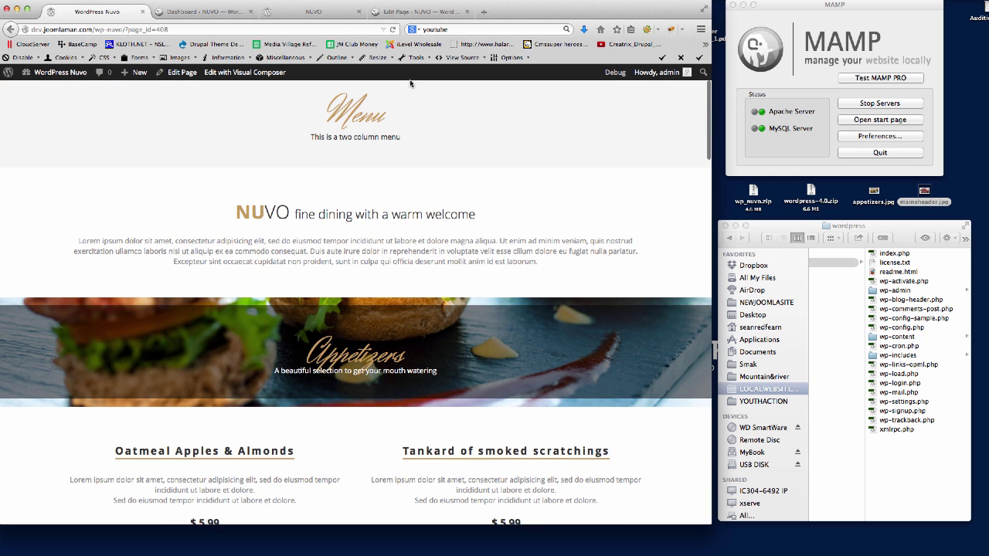
pyautogui.click(420, 12)
pyautogui.scroll(5, 21, 362)
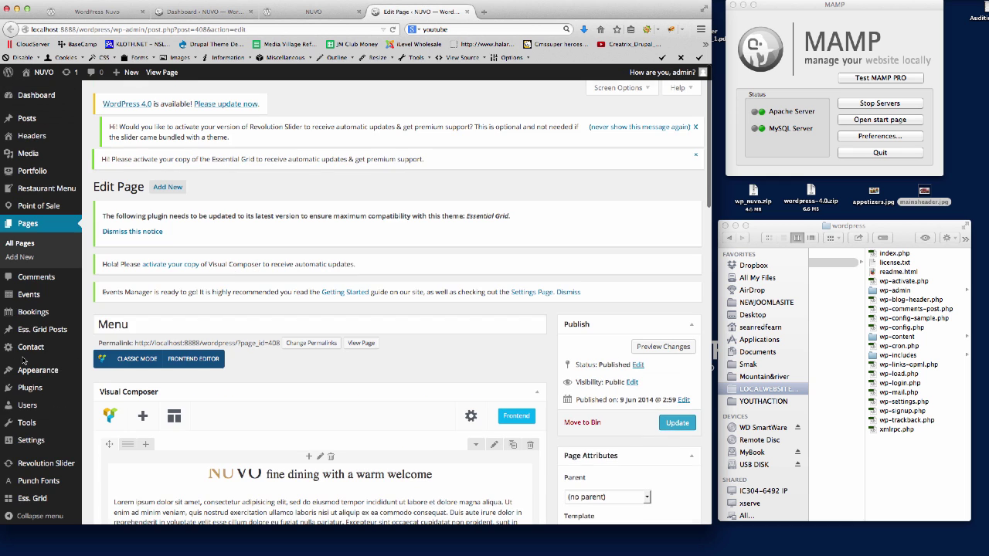
pyautogui.click(43, 190)
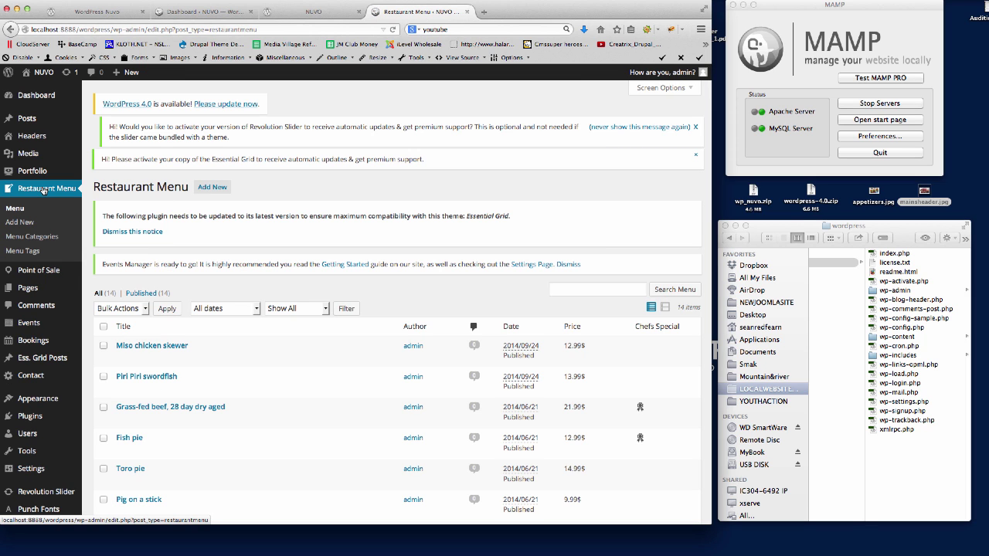
# Step: Go to Restaurant Menu > Menu Categories and edit the Appetizers category
pyautogui.click(29, 241)
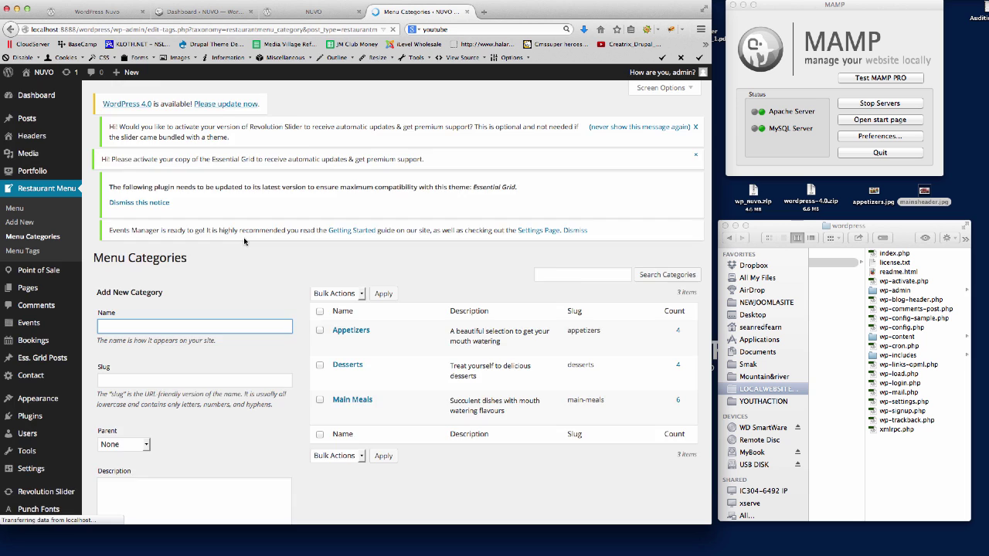
pyautogui.scroll(-3, 244, 242)
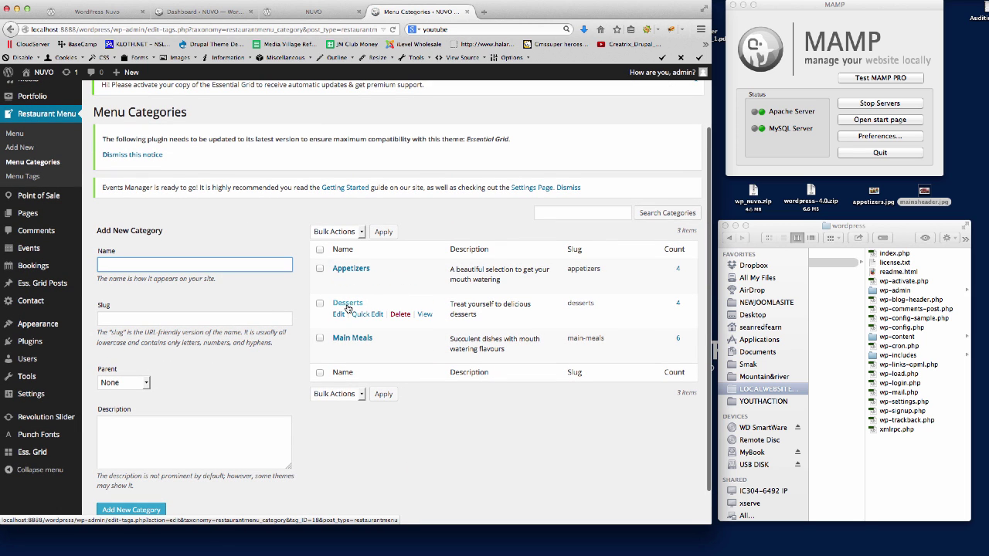
pyautogui.click(339, 280)
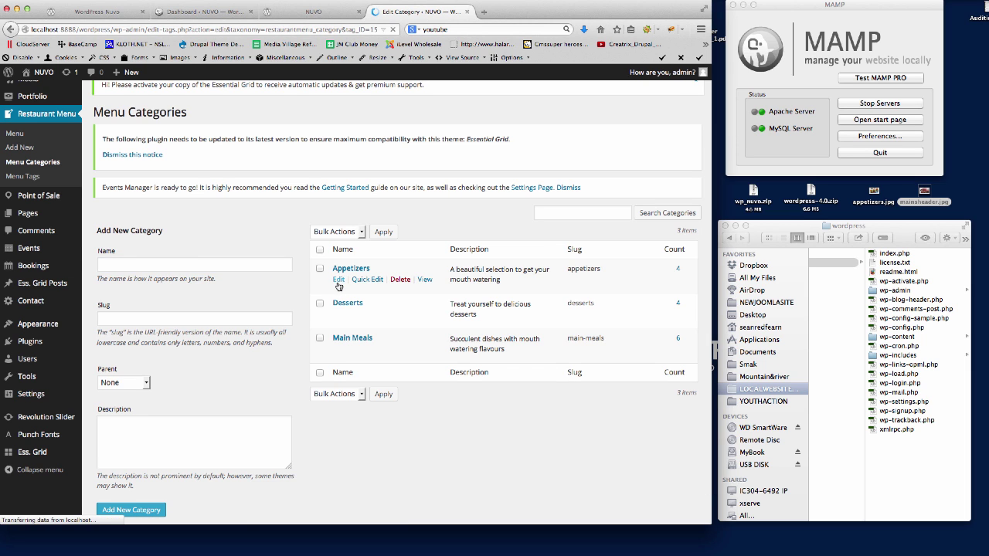
pyautogui.click(869, 202)
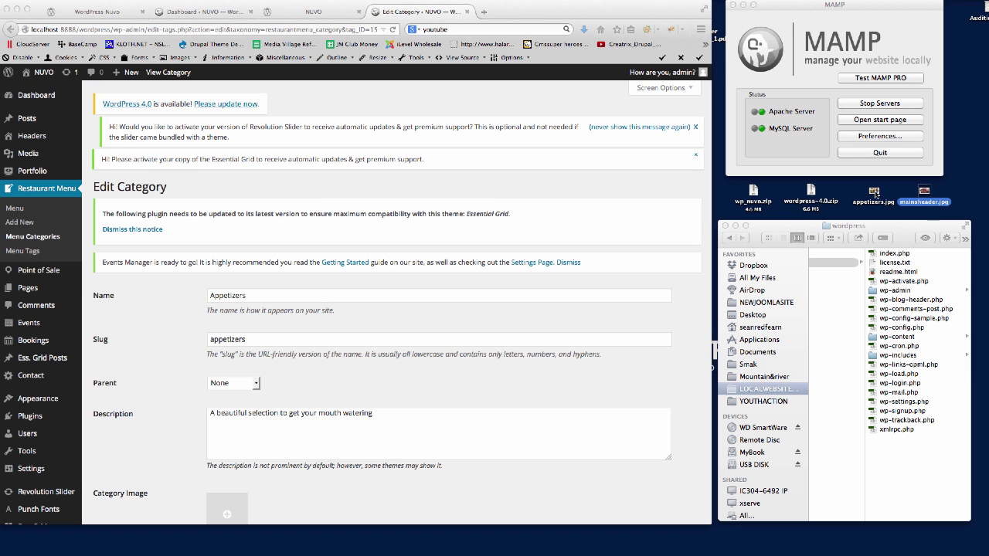
# Step: Upload appetizers.jpg and select the burger photo as the Appetizers Category Image
pyautogui.moveTo(860, 194); pyautogui.dragTo(867, 202)
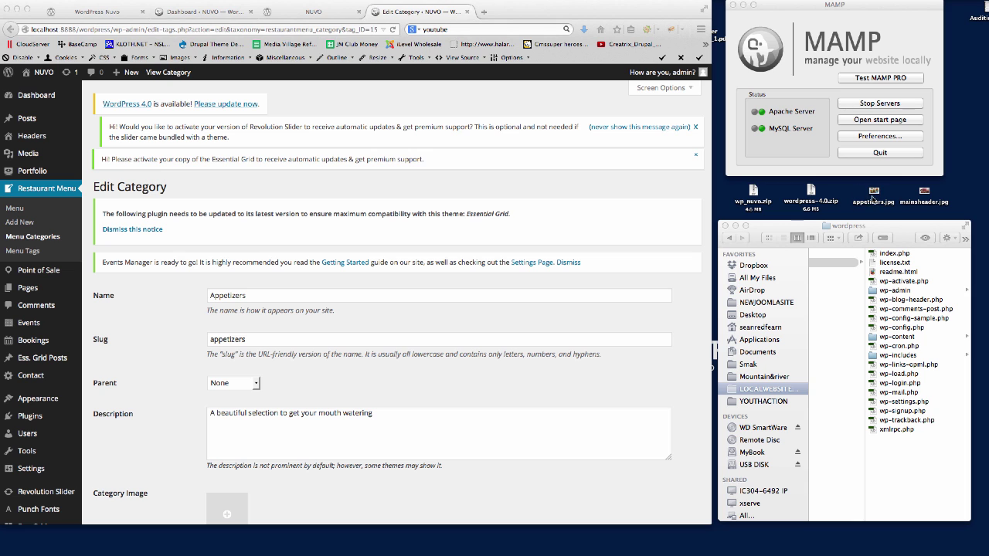
pyautogui.click(438, 350)
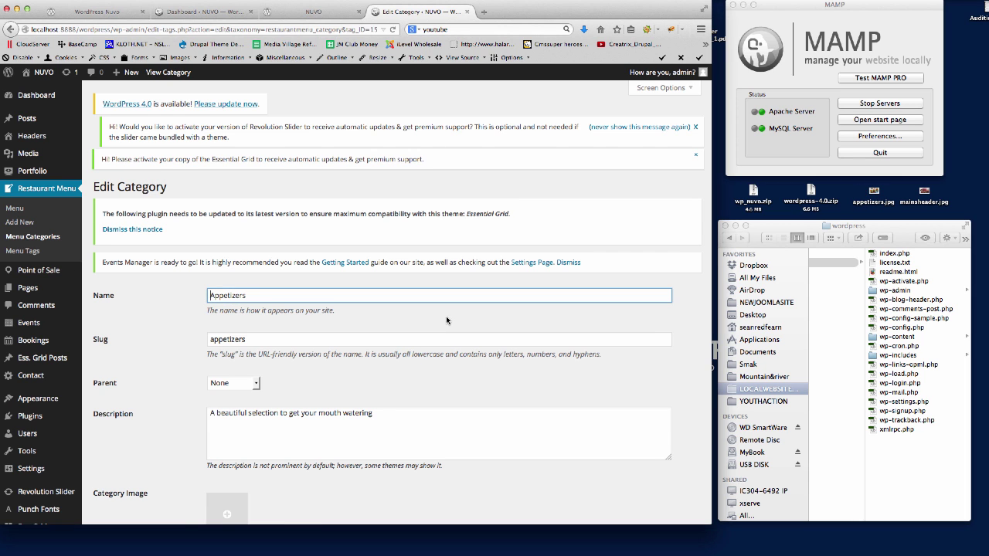
pyautogui.scroll(-2, 446, 320)
pyautogui.click(224, 430)
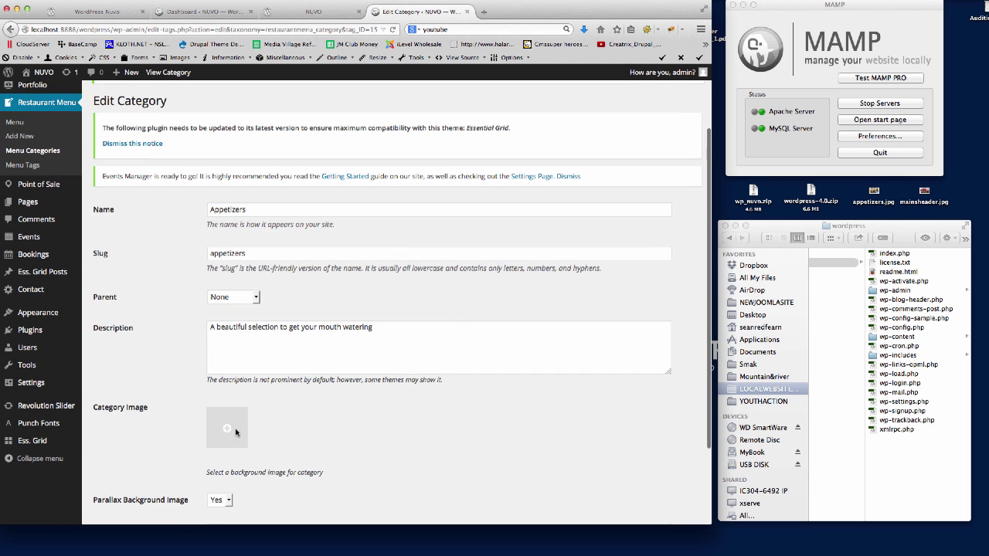
pyautogui.click(228, 432)
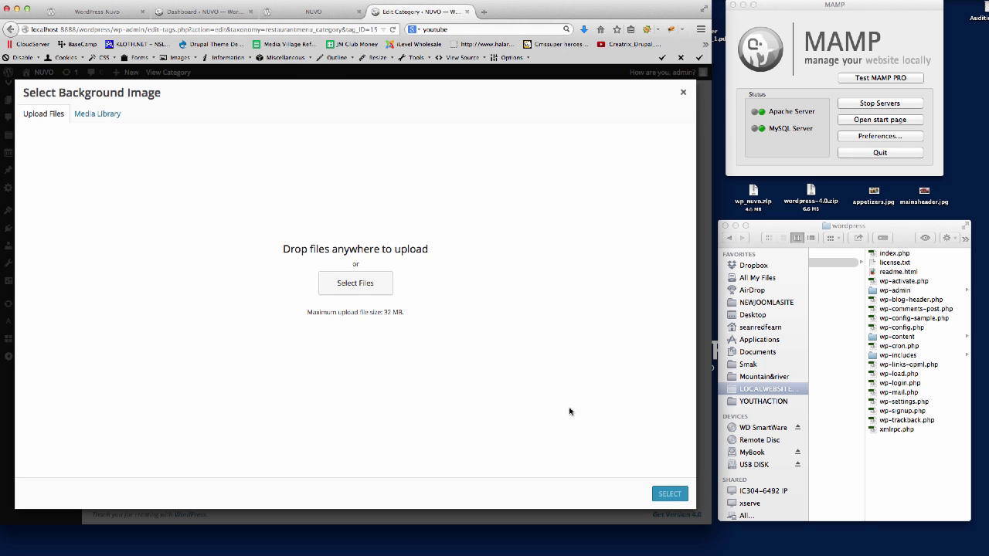
pyautogui.click(876, 192)
pyautogui.moveTo(952, 208); pyautogui.dragTo(504, 231)
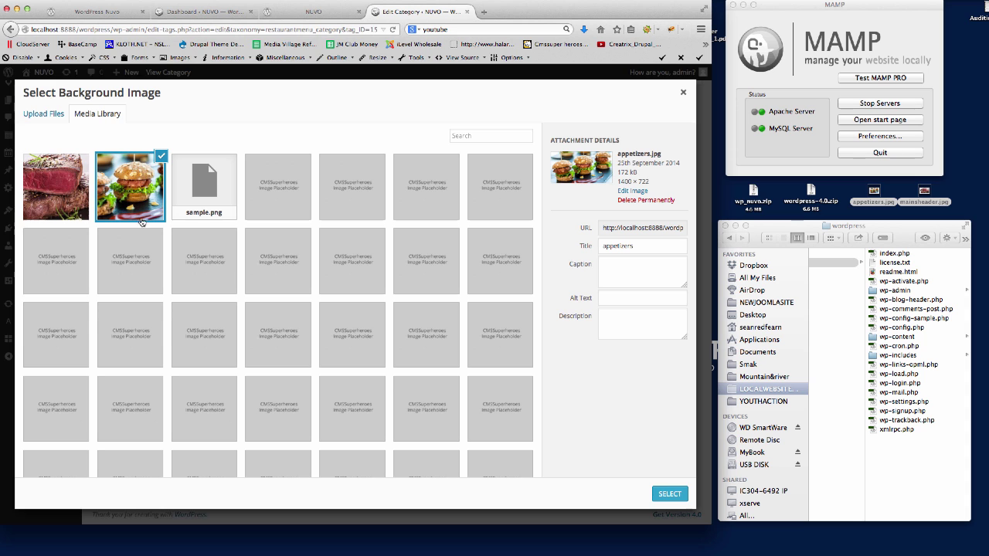
pyautogui.click(669, 494)
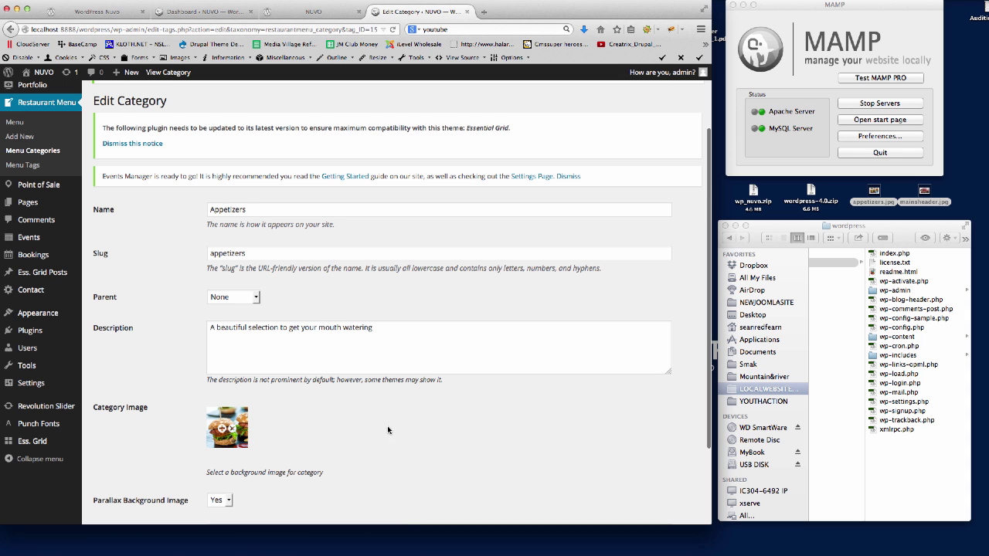
# Step: Keep Parallax Background Image at Yes and update the Appetizers category
pyautogui.scroll(-3, 388, 430)
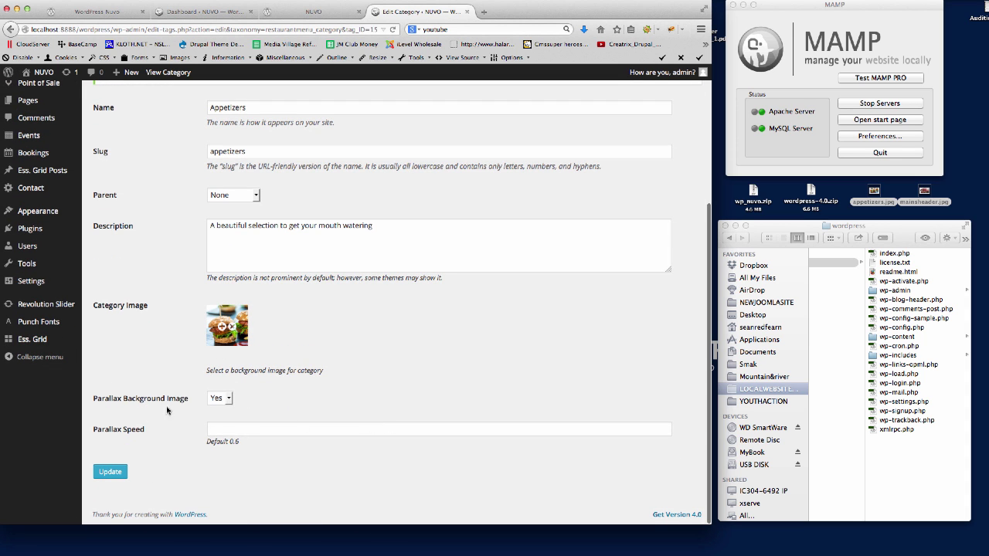
pyautogui.click(217, 399)
pyautogui.click(263, 401)
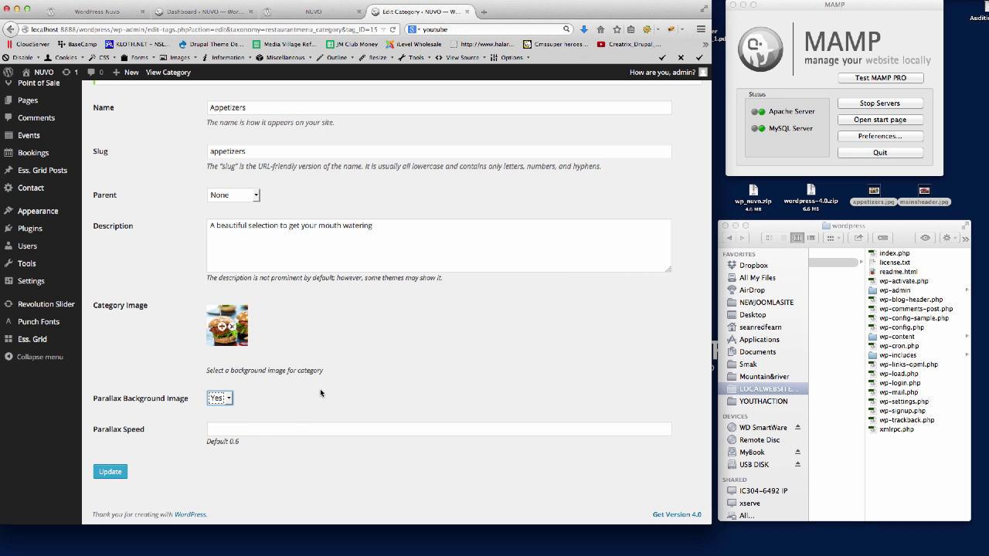
pyautogui.click(216, 428)
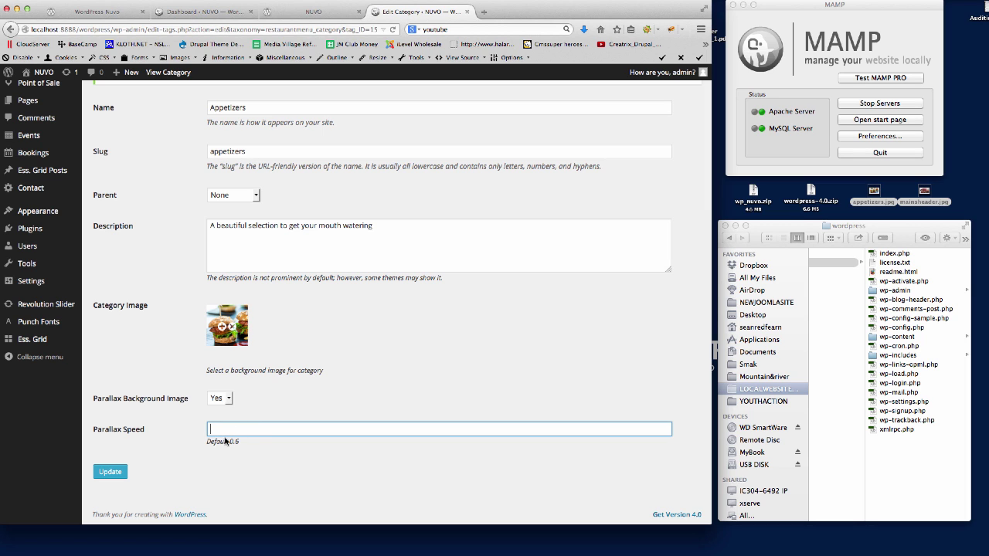
pyautogui.click(109, 481)
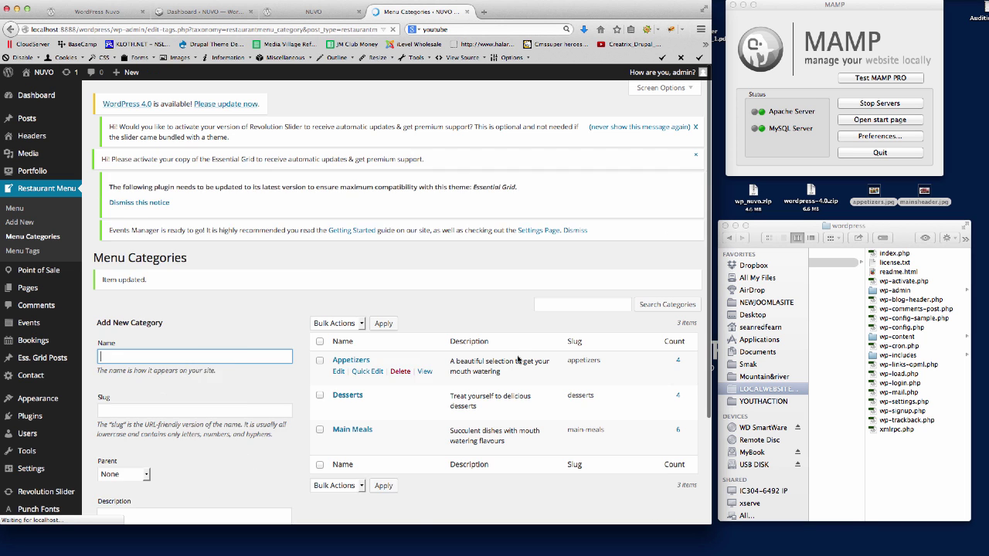
# Step: Reload the local Menu page to check the banner, then bring up its Edit Page link options
pyautogui.click(313, 11)
pyautogui.click(184, 30)
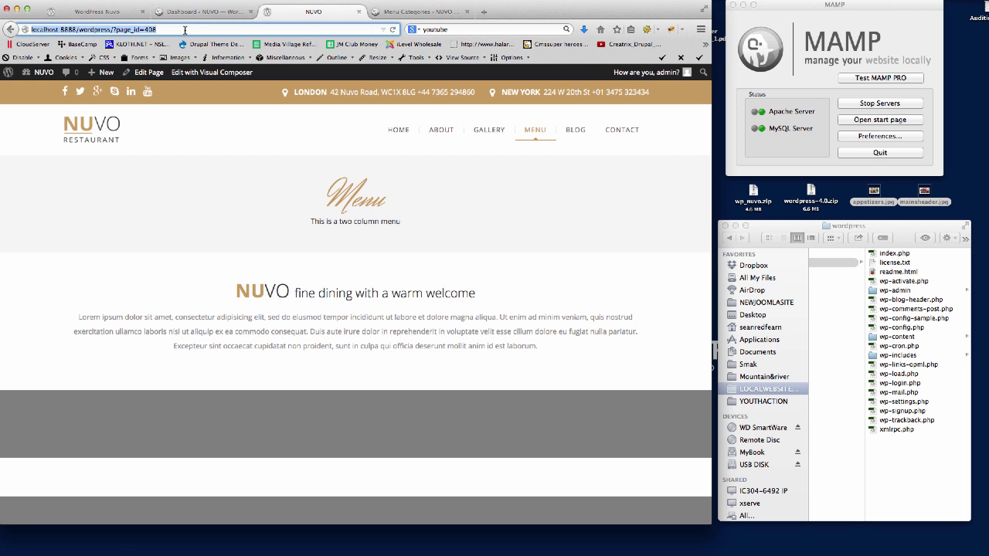
pyautogui.press('Return')
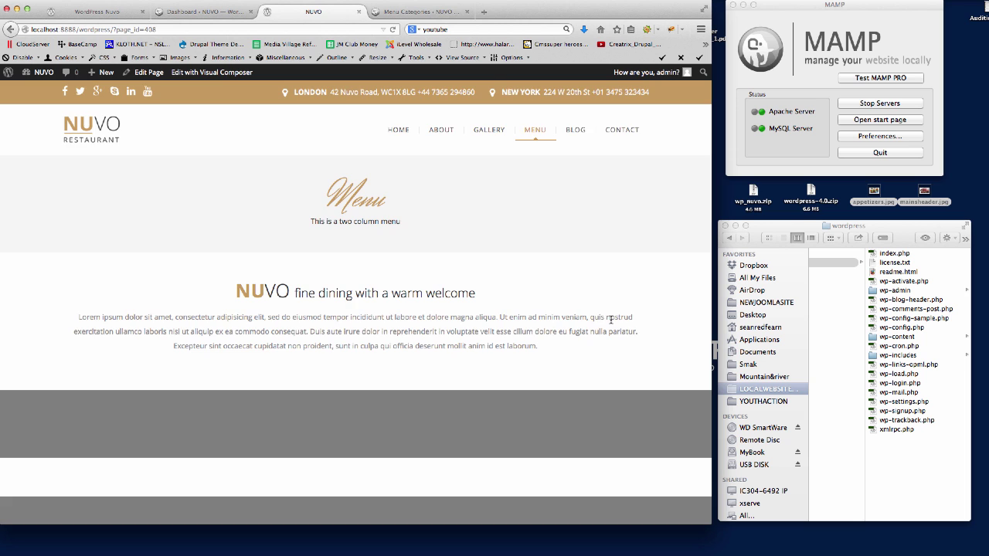
pyautogui.scroll(-3, 610, 319)
pyautogui.hotkey('ctrl', 'Tab')
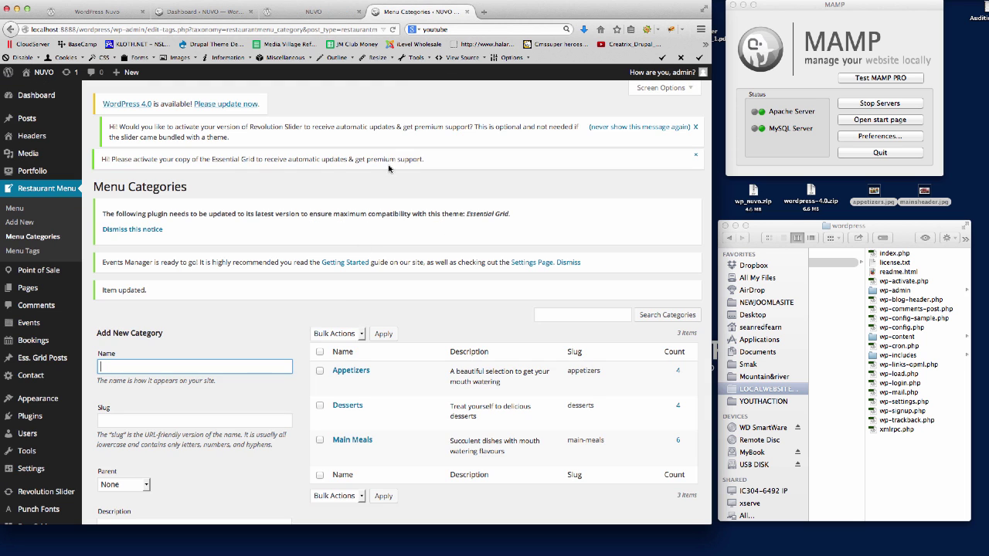
pyautogui.scroll(-2, 298, 345)
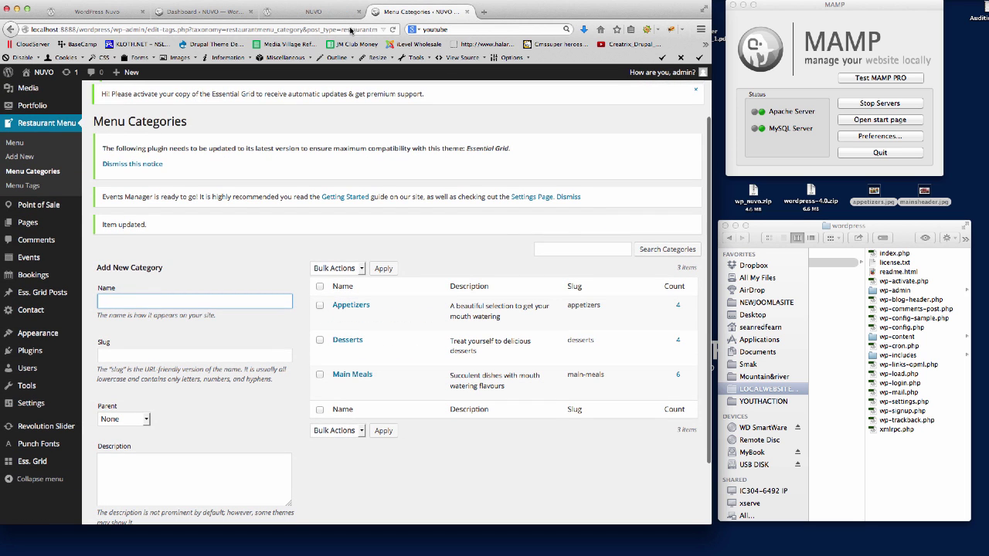
pyautogui.click(323, 10)
pyautogui.rightClick(142, 74)
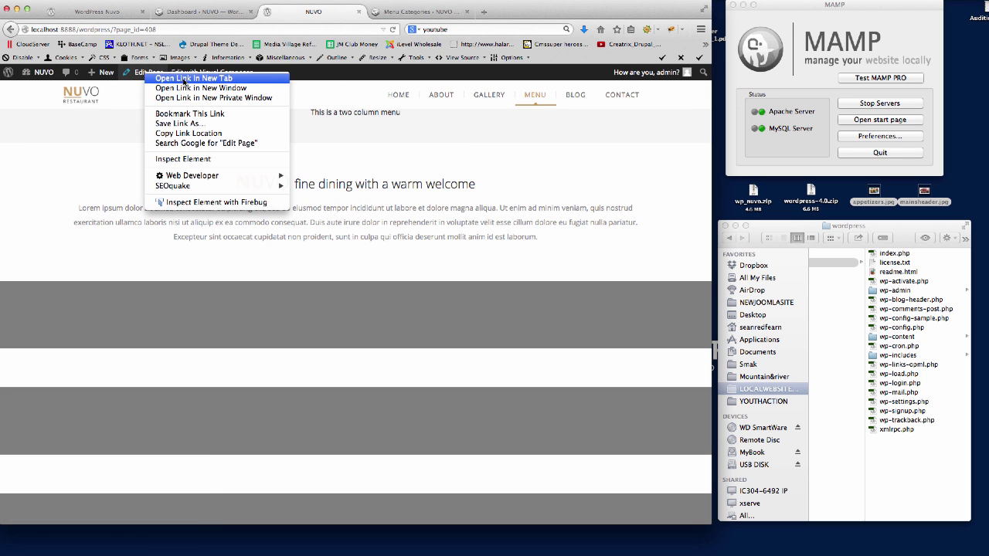
# Step: Open the Menu page editor in a new tab and match its welcome text and Menu Food rows to the live page
pyautogui.click(185, 78)
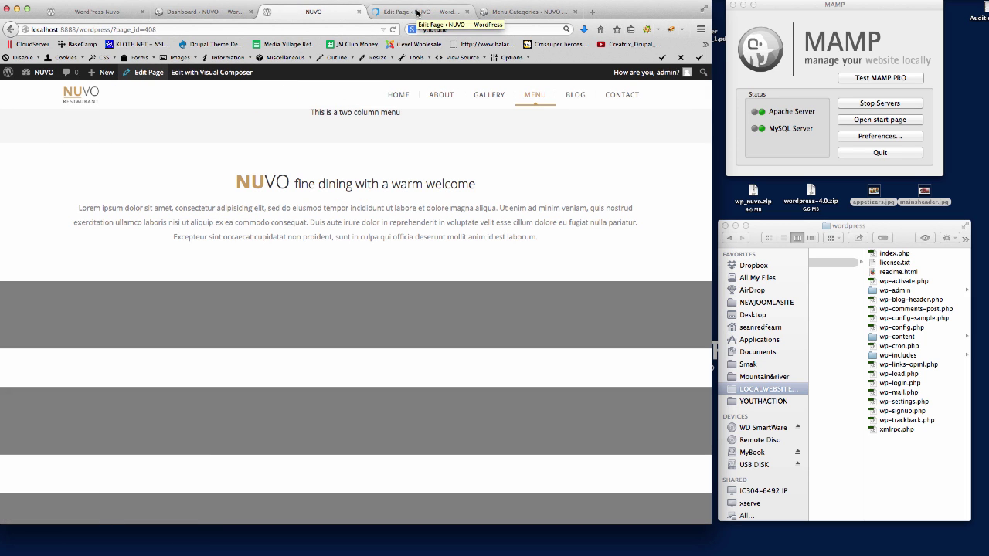
pyautogui.click(417, 12)
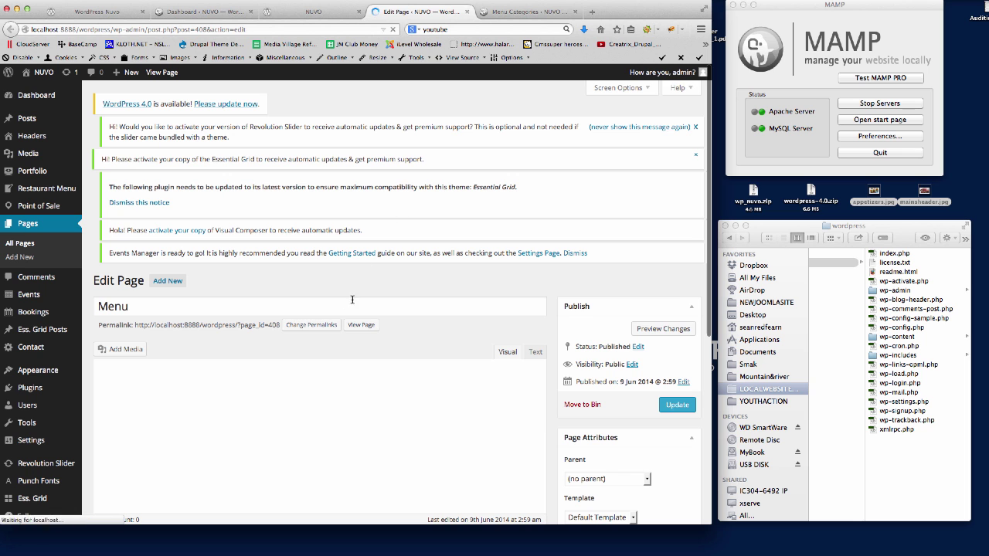
pyautogui.scroll(-10, 622, 231)
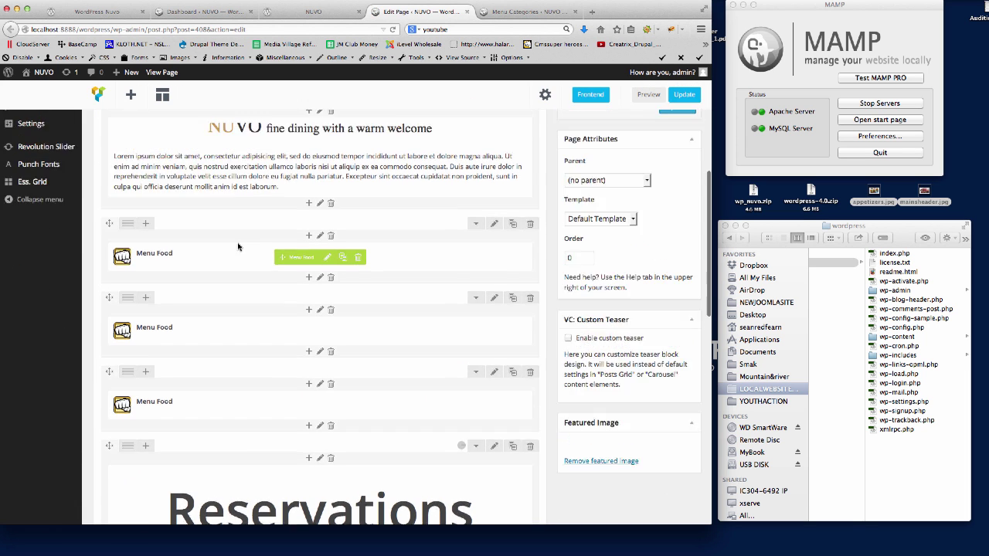
pyautogui.scroll(3, 316, 247)
pyautogui.click(313, 11)
pyautogui.moveTo(232, 179); pyautogui.dragTo(543, 241)
pyautogui.click(435, 9)
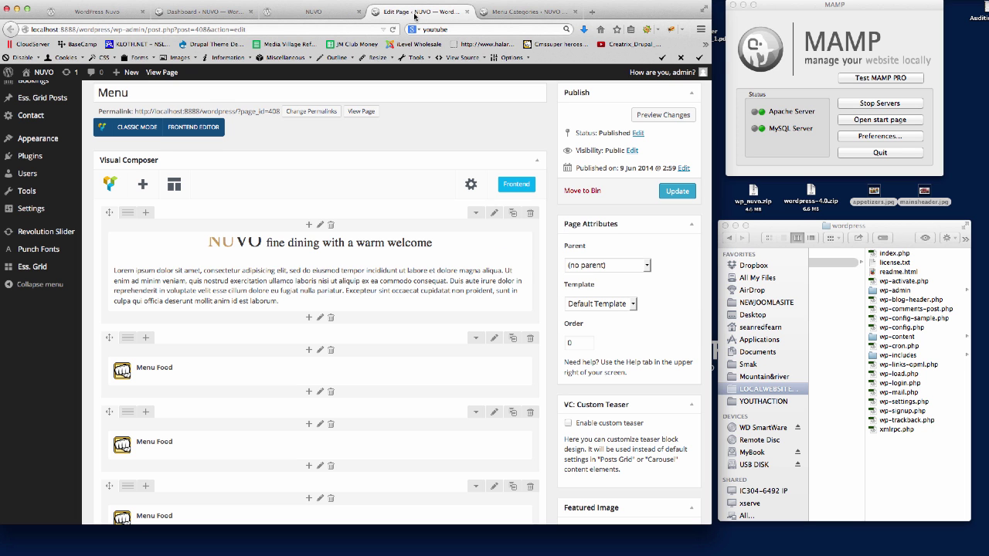
pyautogui.scroll(-3, 231, 342)
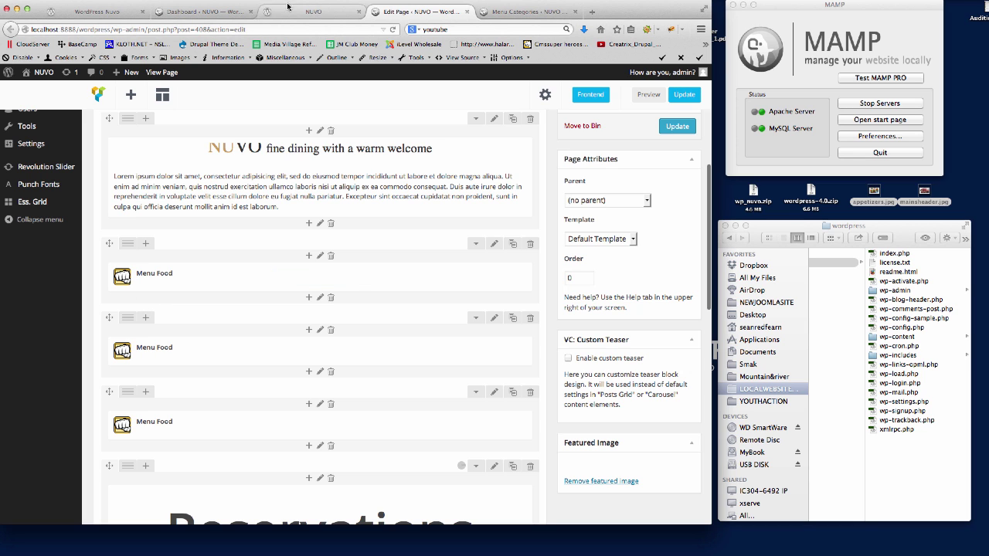
pyautogui.click(310, 11)
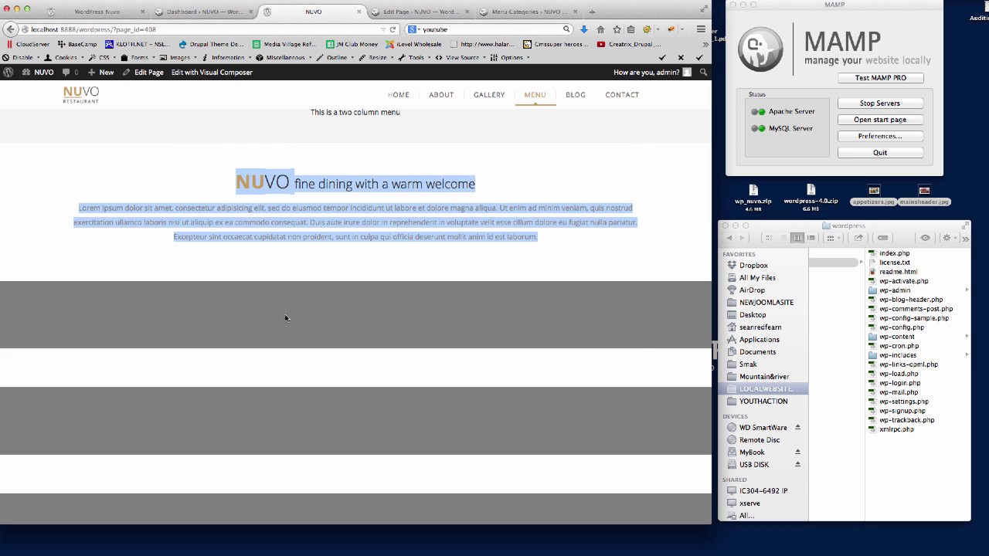
# Step: Limit the first Menu Food element to the Appetizers category and update the Menu page
pyautogui.click(421, 11)
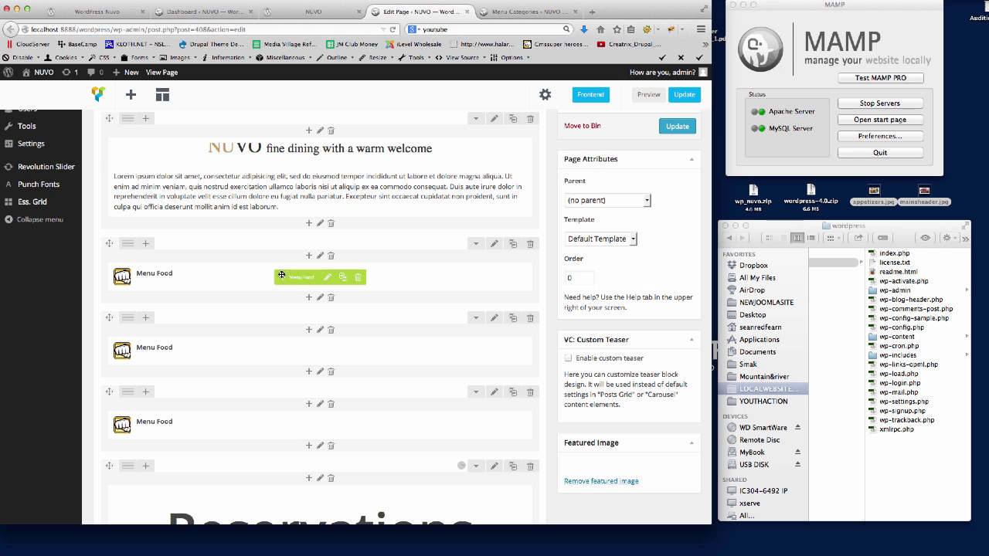
pyautogui.click(328, 278)
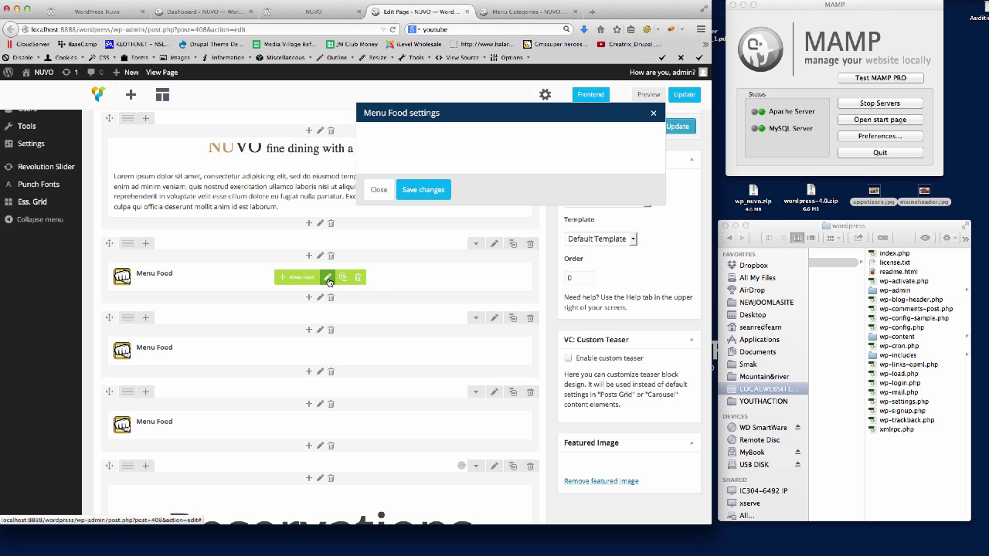
pyautogui.click(371, 146)
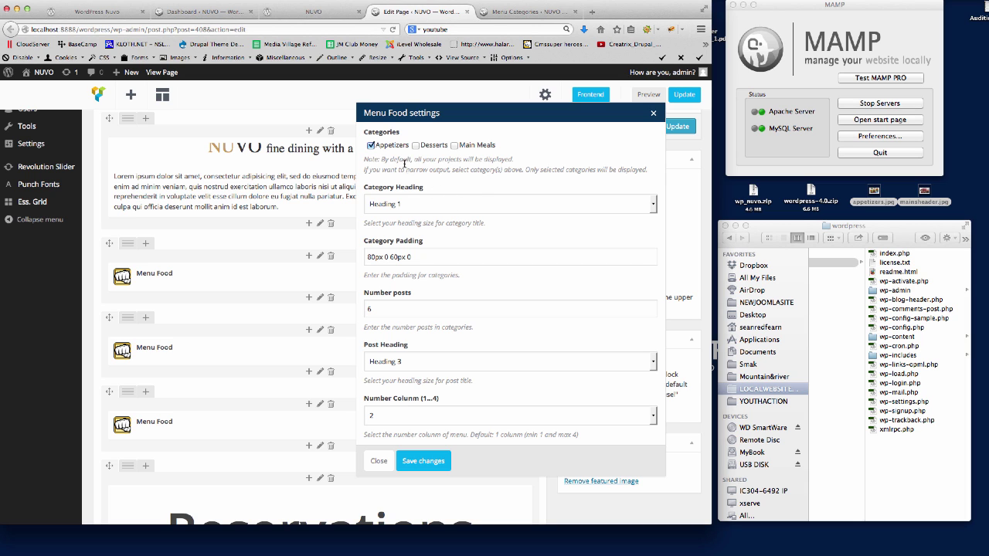
pyautogui.click(423, 461)
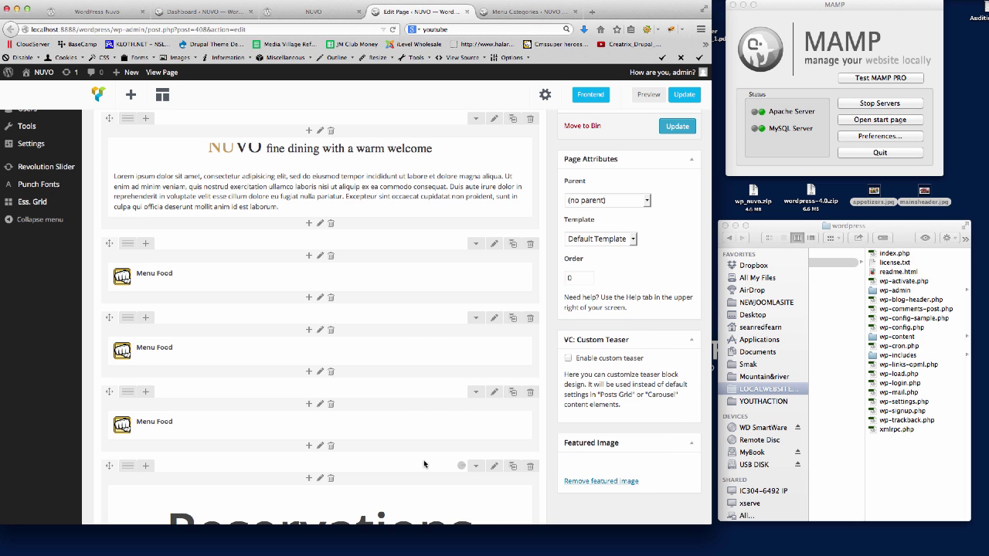
pyautogui.click(677, 127)
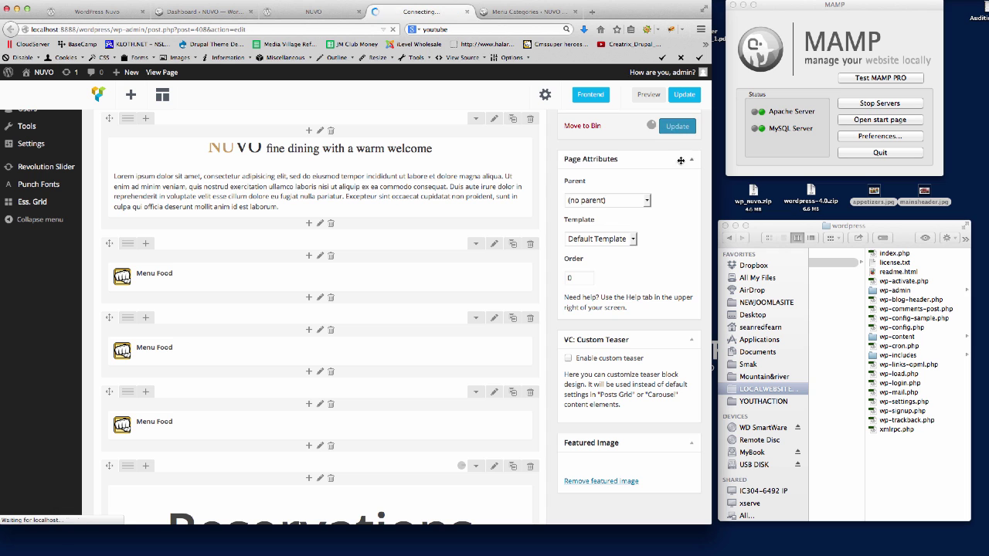
pyautogui.click(326, 12)
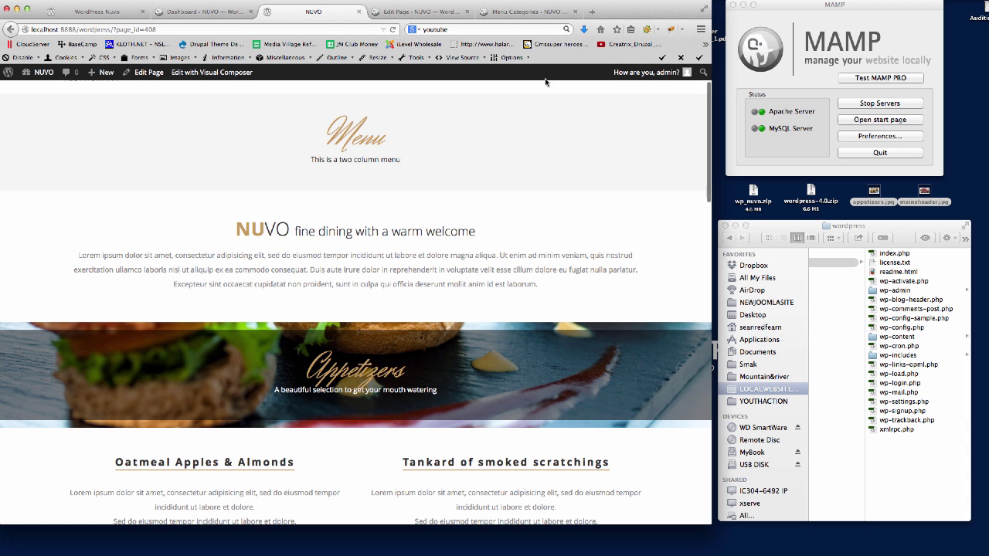
# Step: Check the live Appetizers banner and its caption against the Appetizers category description
pyautogui.click(525, 12)
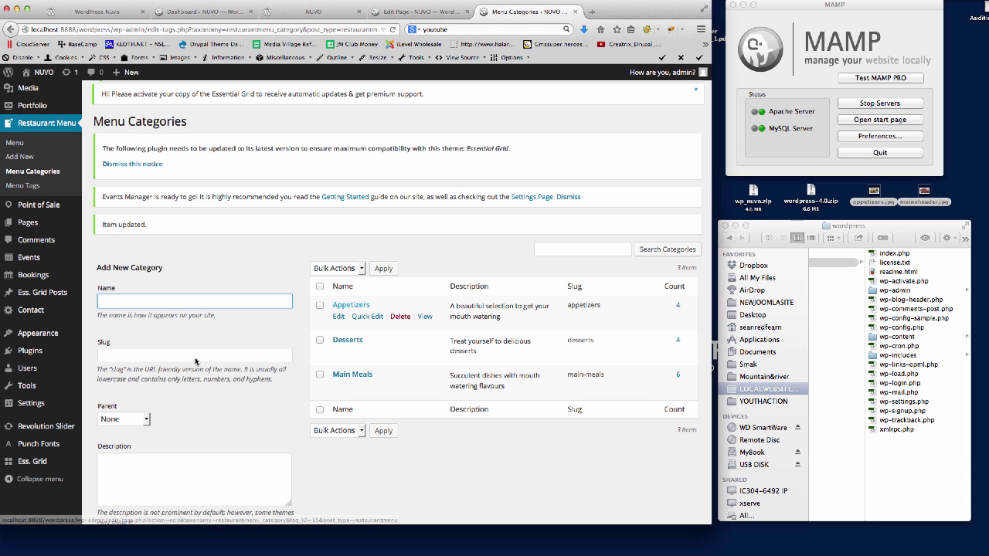
pyautogui.click(321, 11)
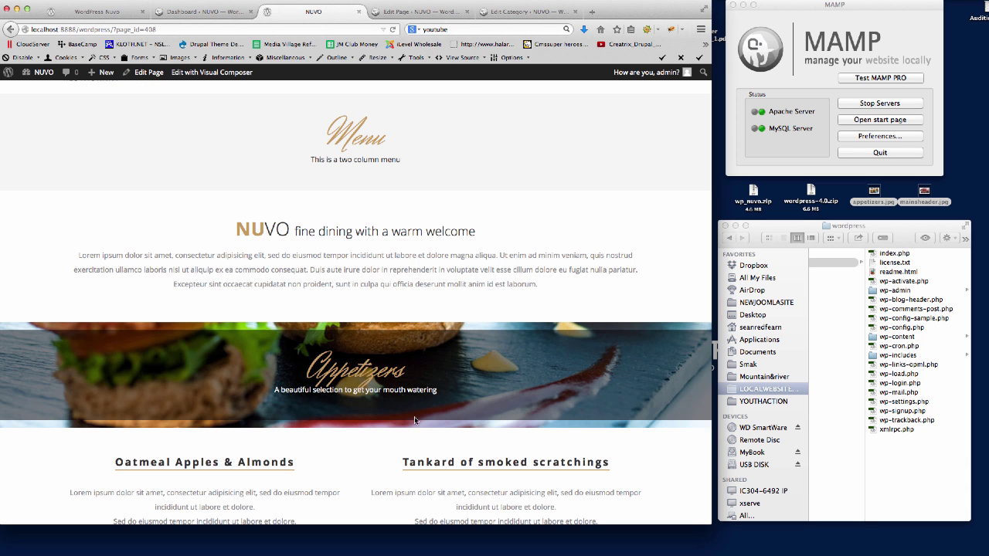
pyautogui.moveTo(439, 396); pyautogui.dragTo(269, 394)
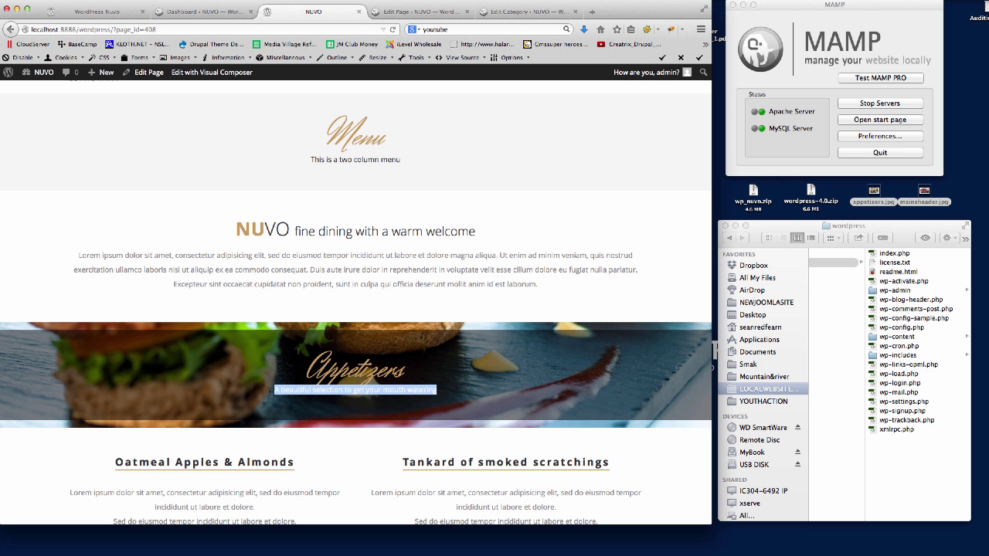
pyautogui.scroll(-3, 444, 376)
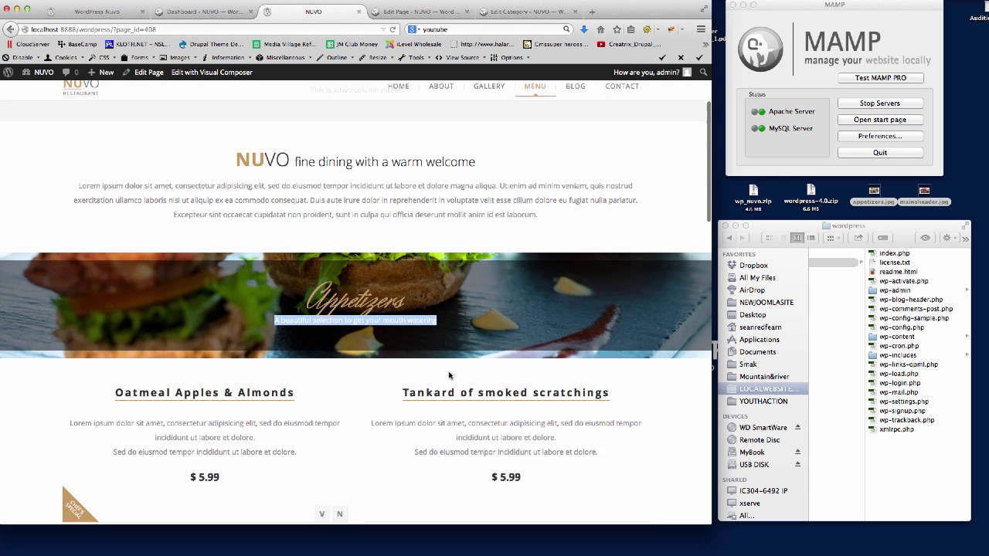
pyautogui.scroll(2, 409, 374)
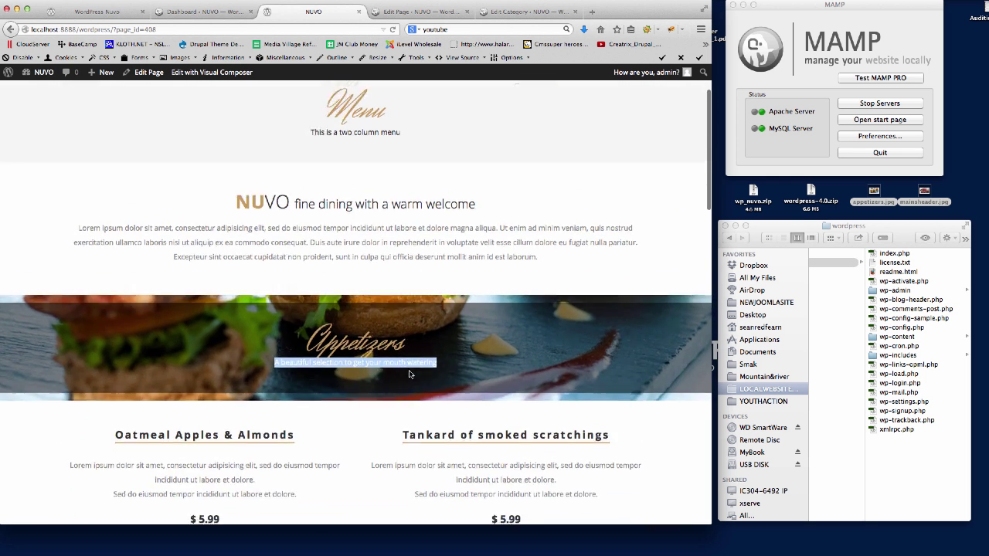
pyautogui.scroll(-3, 410, 375)
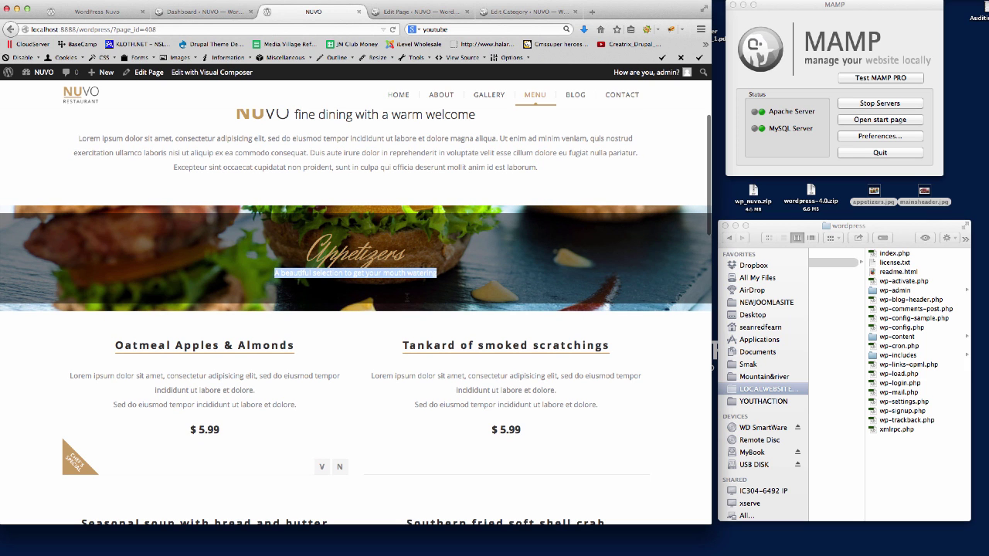
pyautogui.click(433, 14)
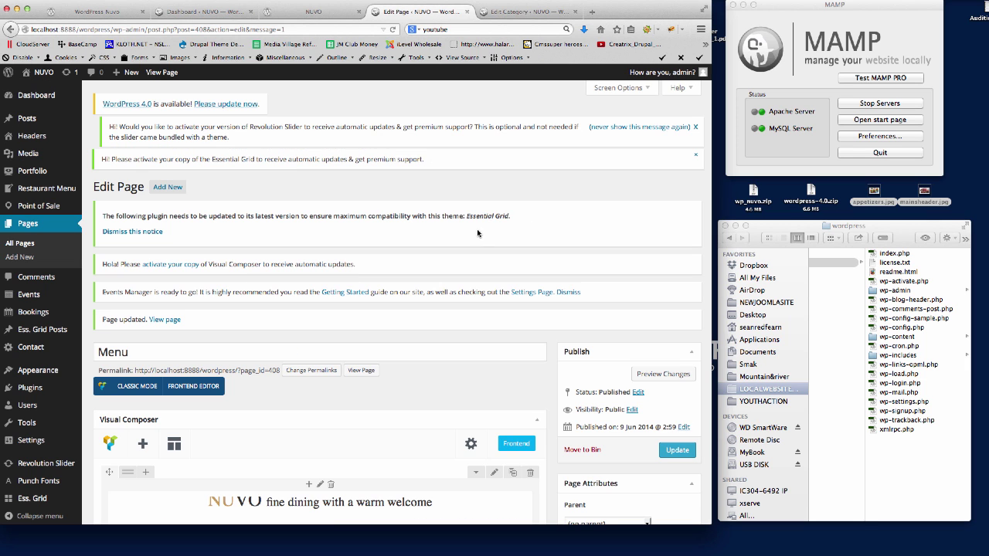
pyautogui.click(333, 14)
pyautogui.scroll(-5, 488, 330)
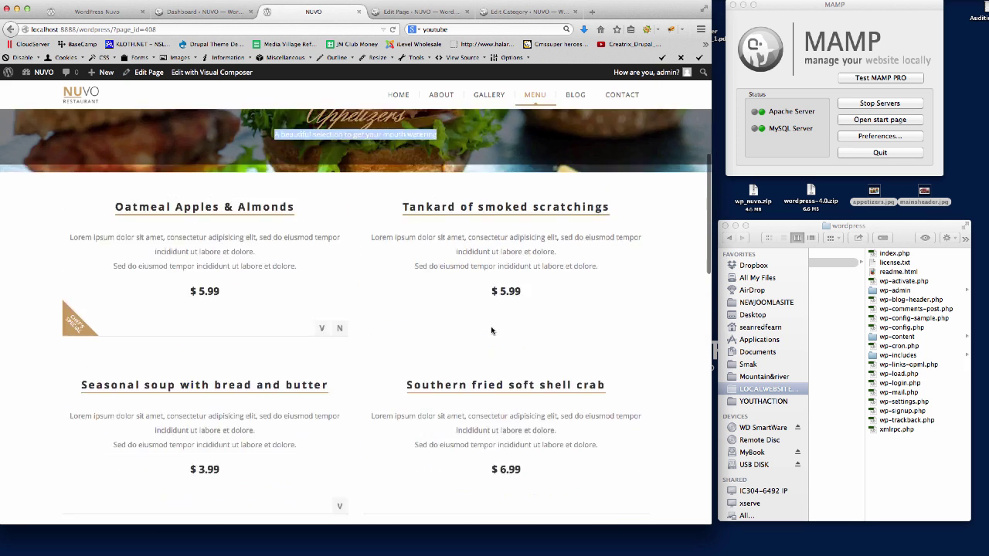
pyautogui.scroll(4, 490, 330)
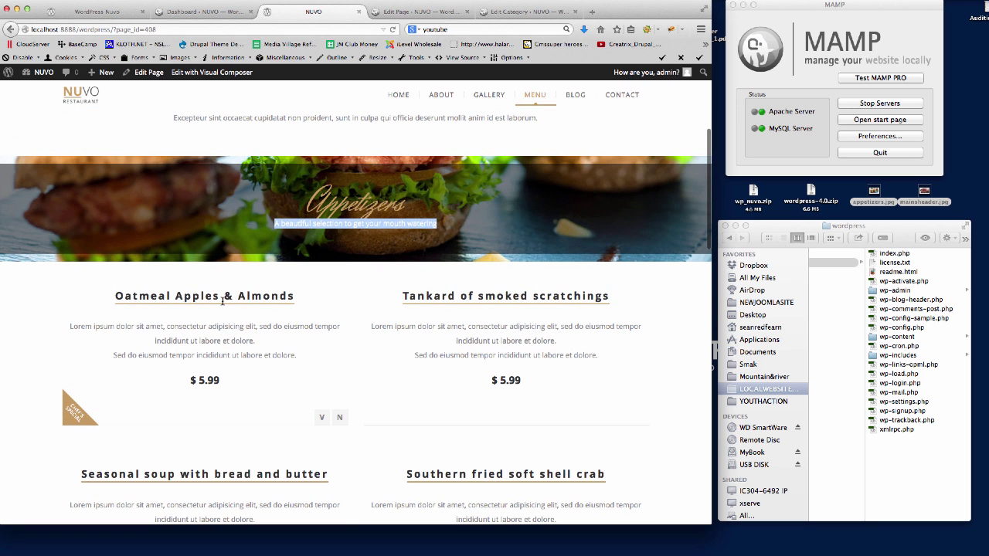
pyautogui.click(333, 281)
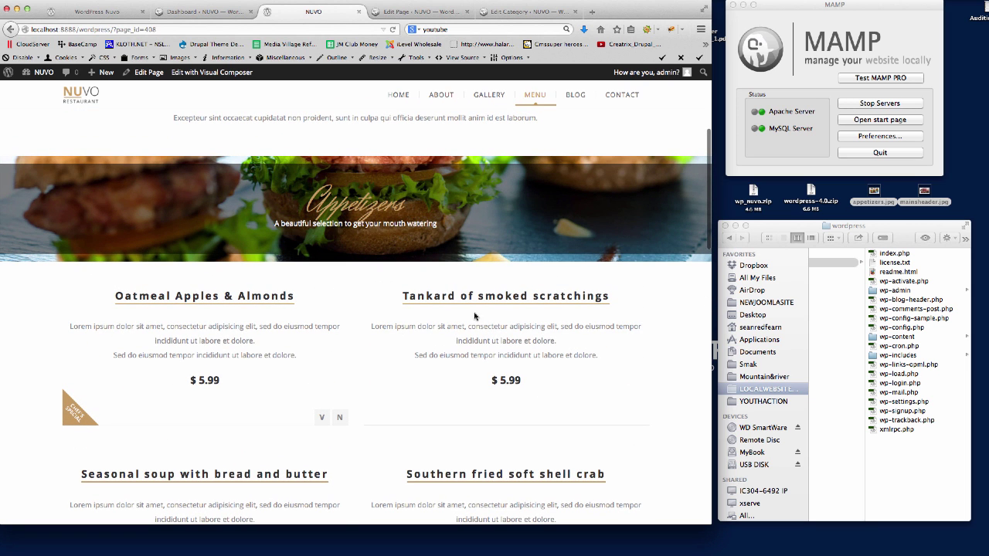
pyautogui.click(519, 13)
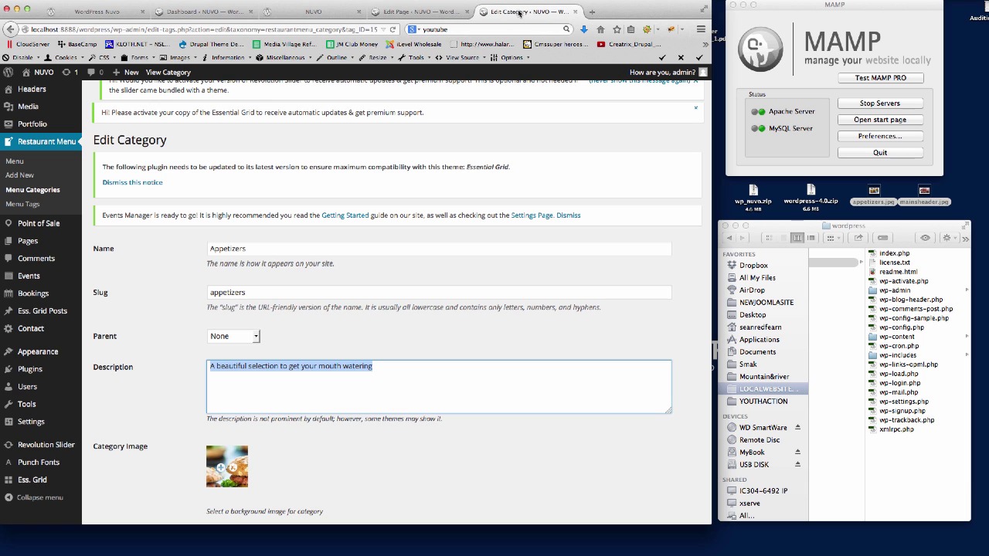
# Step: Filter the Restaurant Menu items list by the Appetizers category
pyautogui.click(41, 141)
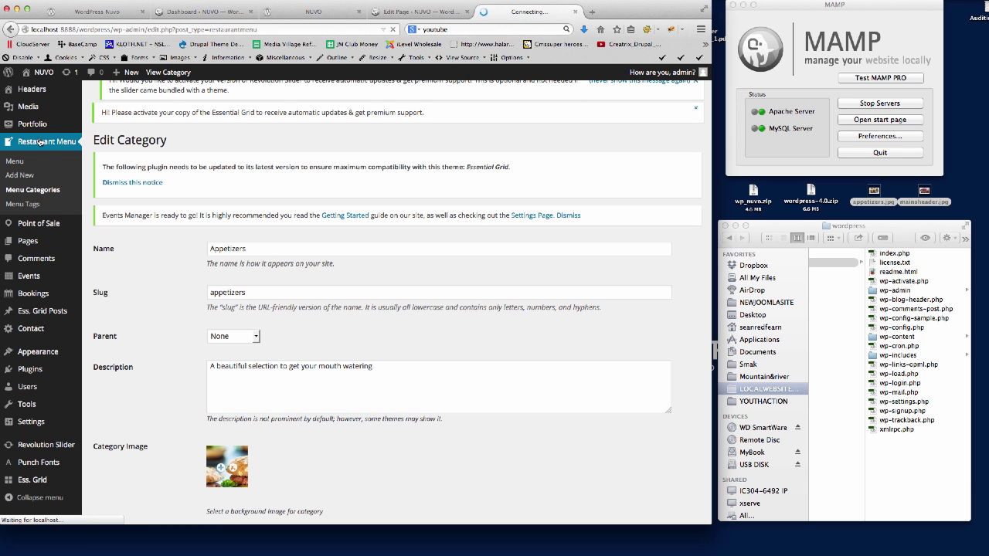
pyautogui.scroll(-5, 402, 294)
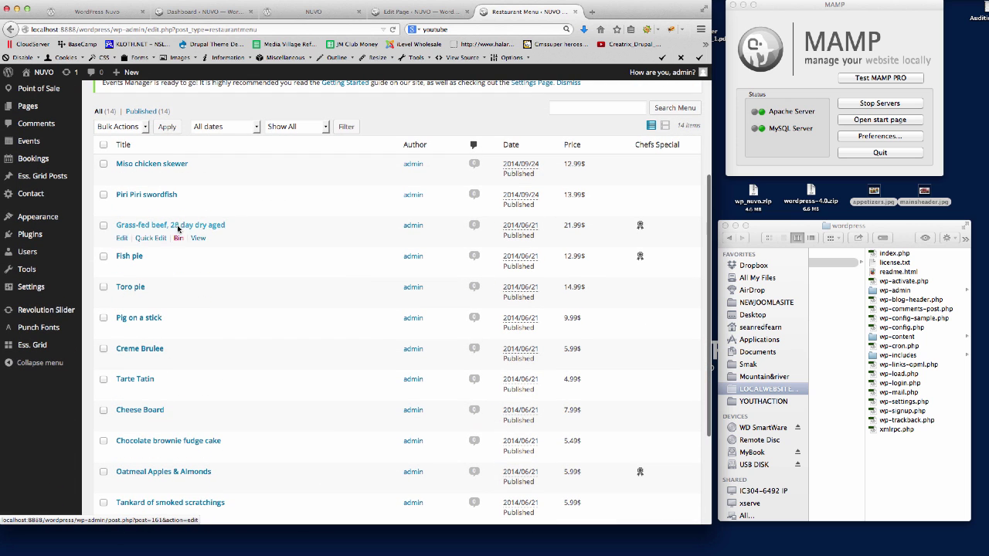
pyautogui.scroll(-5, 203, 216)
pyautogui.scroll(6, 271, 224)
pyautogui.scroll(3, 286, 239)
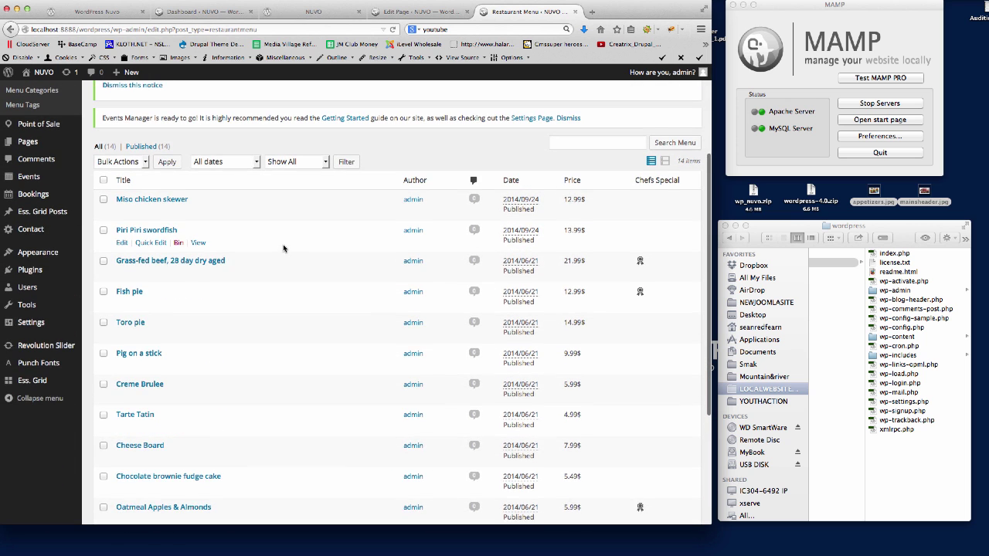
pyautogui.click(294, 223)
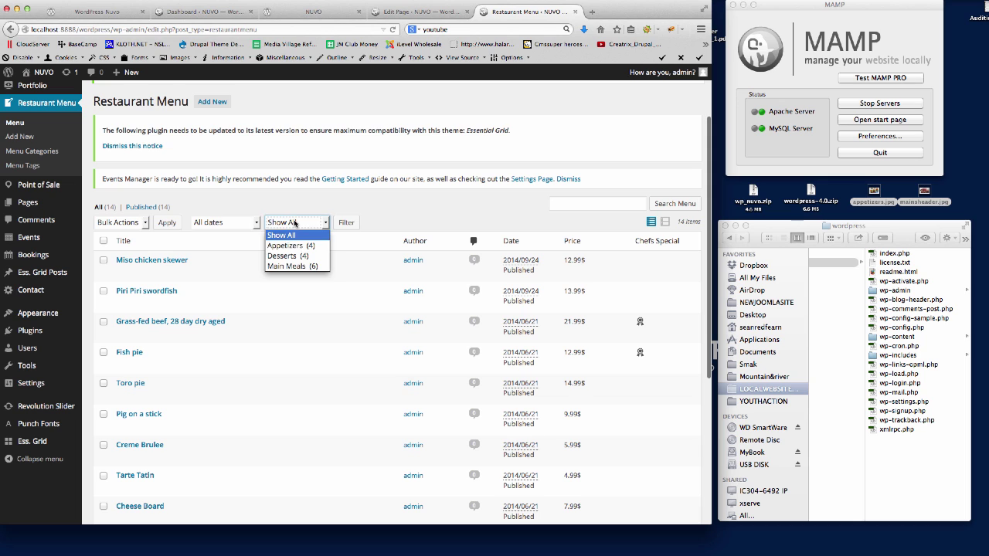
pyautogui.click(287, 247)
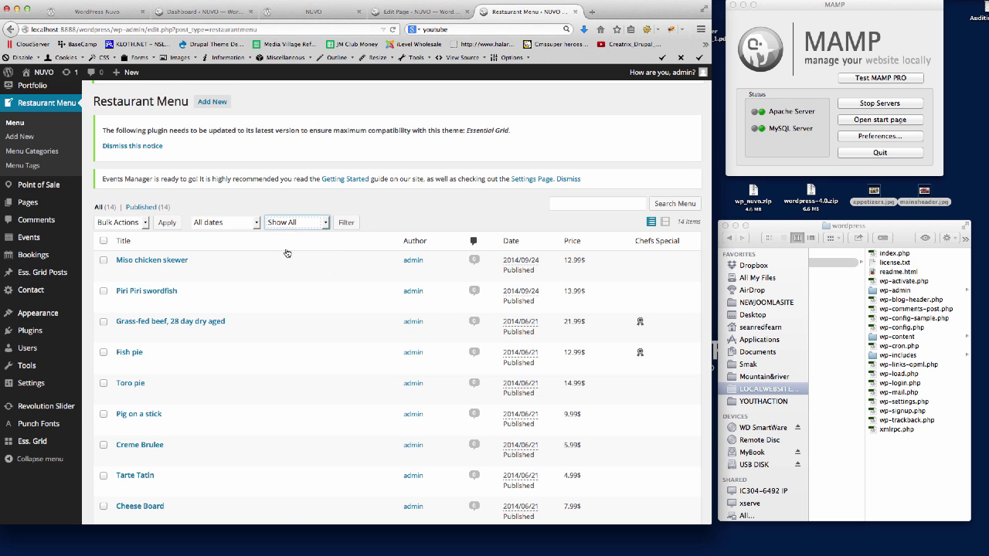
pyautogui.click(346, 224)
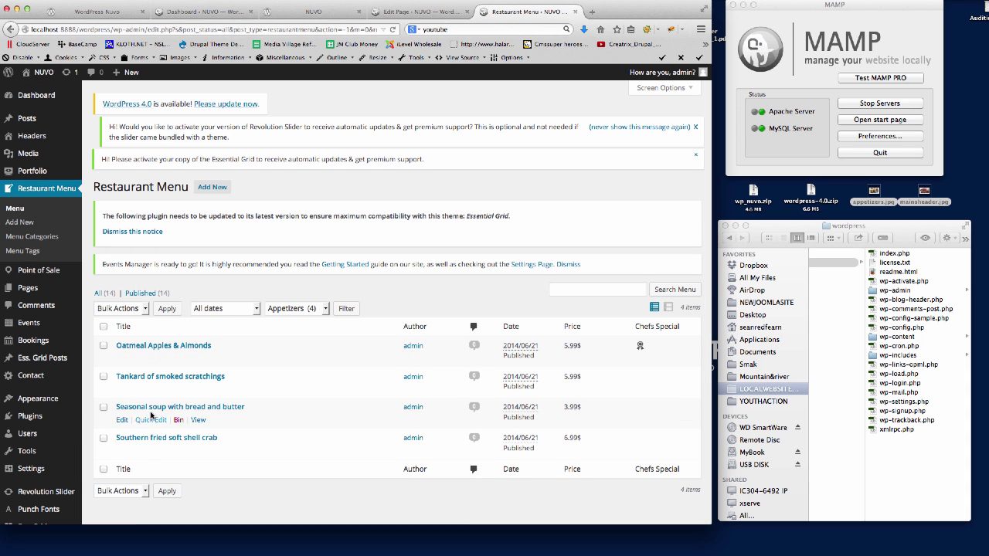
# Step: Compare the live Menu page with the editor, then return to the Restaurant Menu items list
pyautogui.click(407, 11)
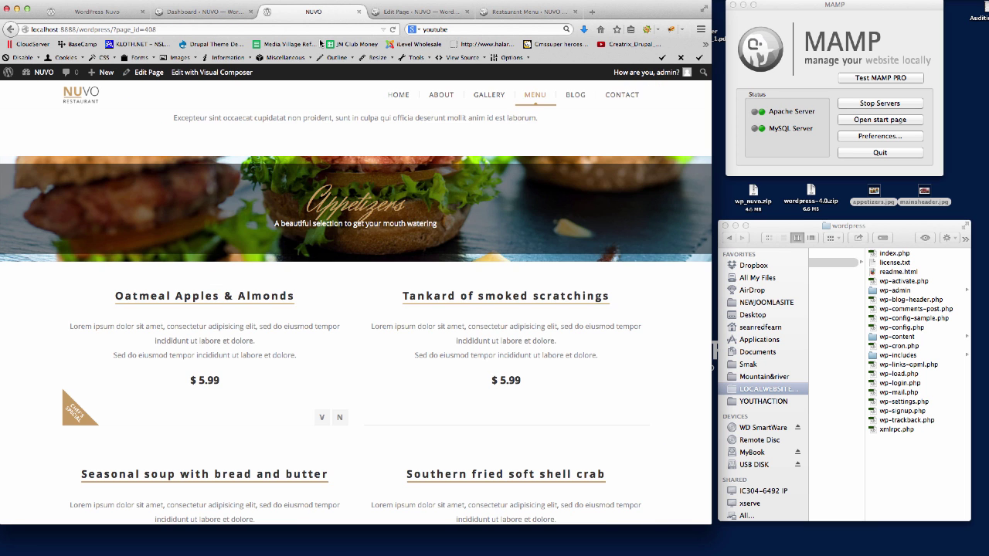
pyautogui.click(325, 11)
pyautogui.scroll(-3, 367, 269)
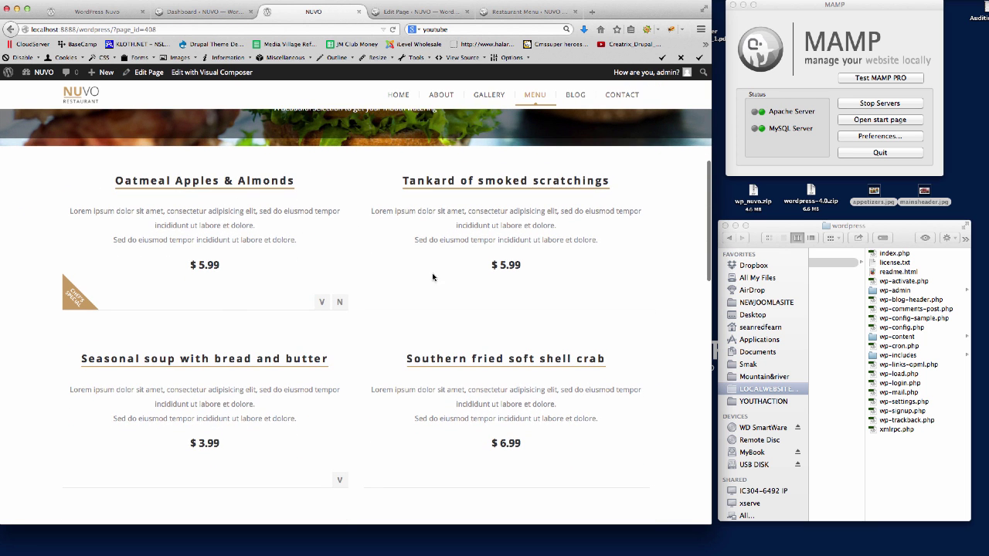
pyautogui.scroll(-3, 408, 270)
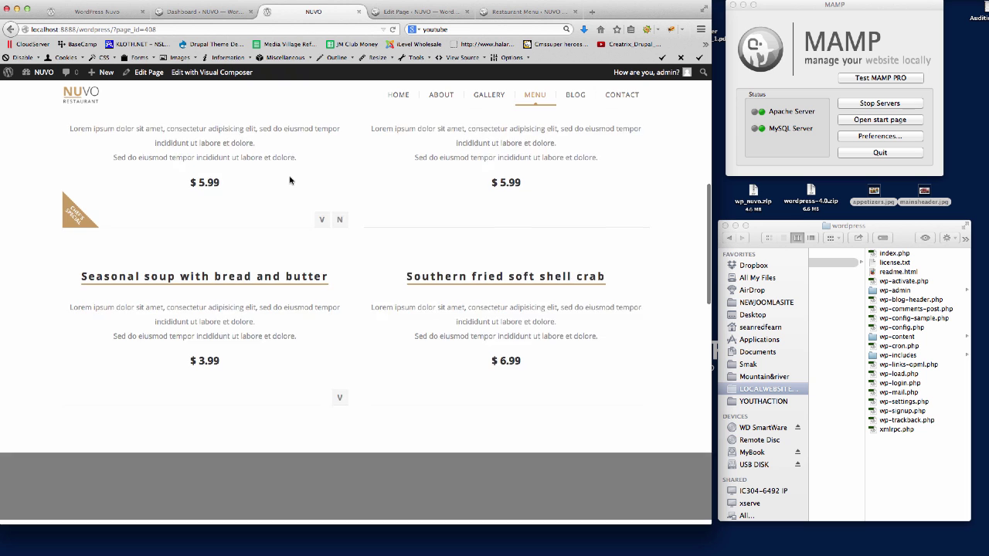
pyautogui.scroll(1, 290, 180)
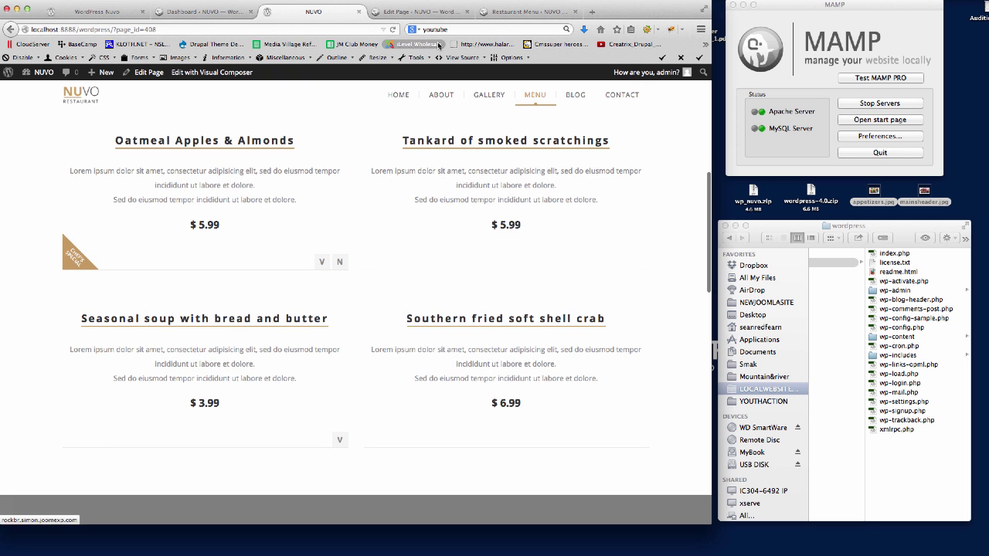
pyautogui.click(418, 12)
pyautogui.click(525, 13)
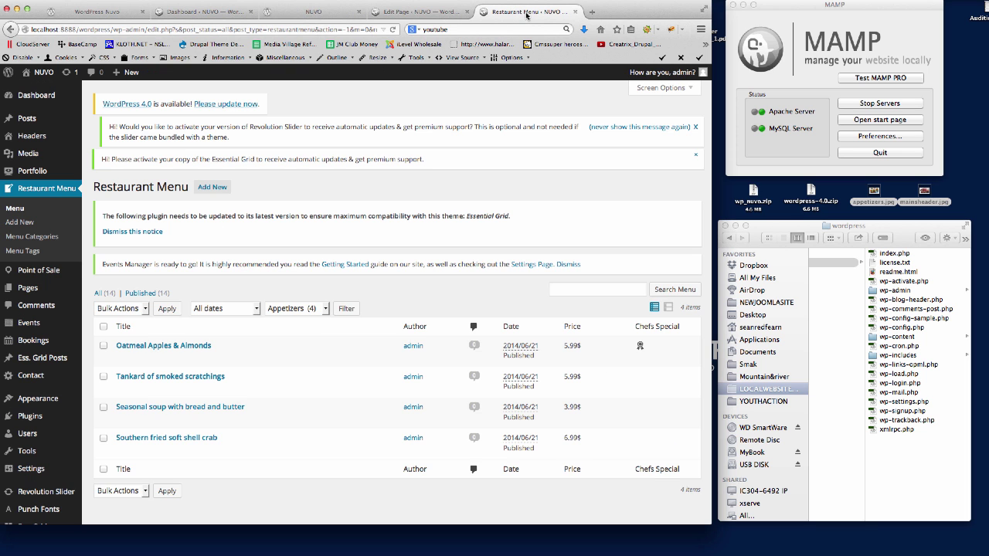
pyautogui.scroll(-1, 349, 219)
pyautogui.click(213, 165)
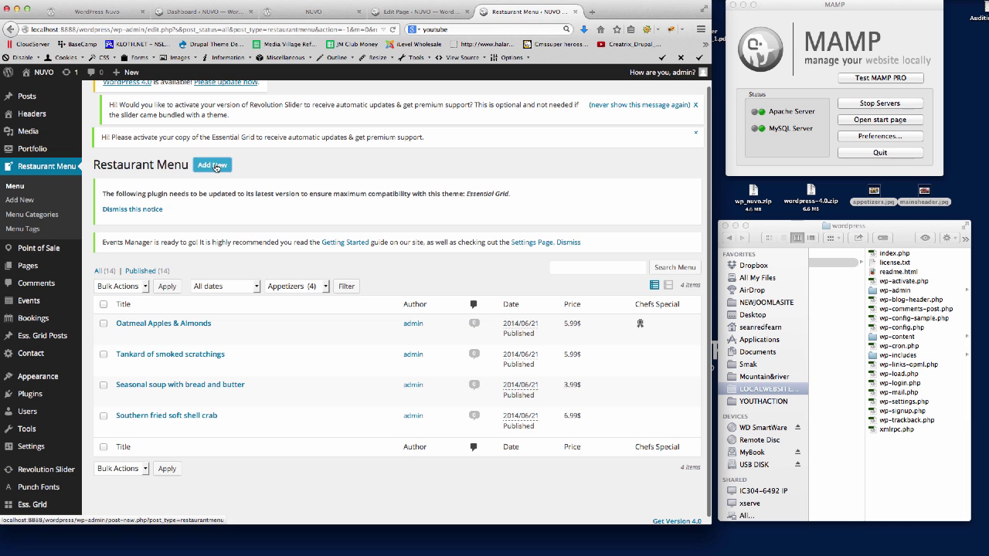
# Step: Title the new menu item 'Demo Meal' and paste a one-sentence lorem ipsum description
pyautogui.write('Demo Meal')
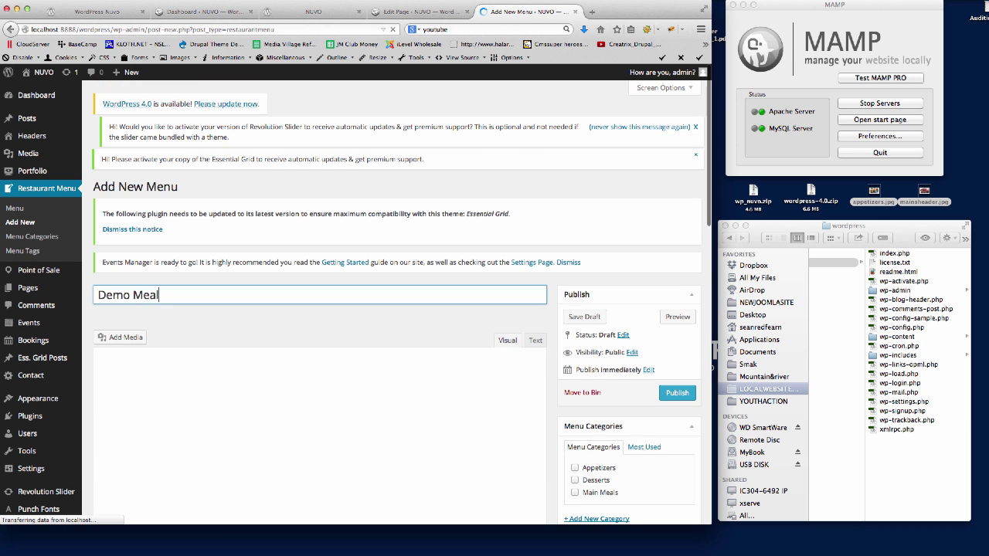
pyautogui.scroll(-1, 371, 316)
pyautogui.click(334, 355)
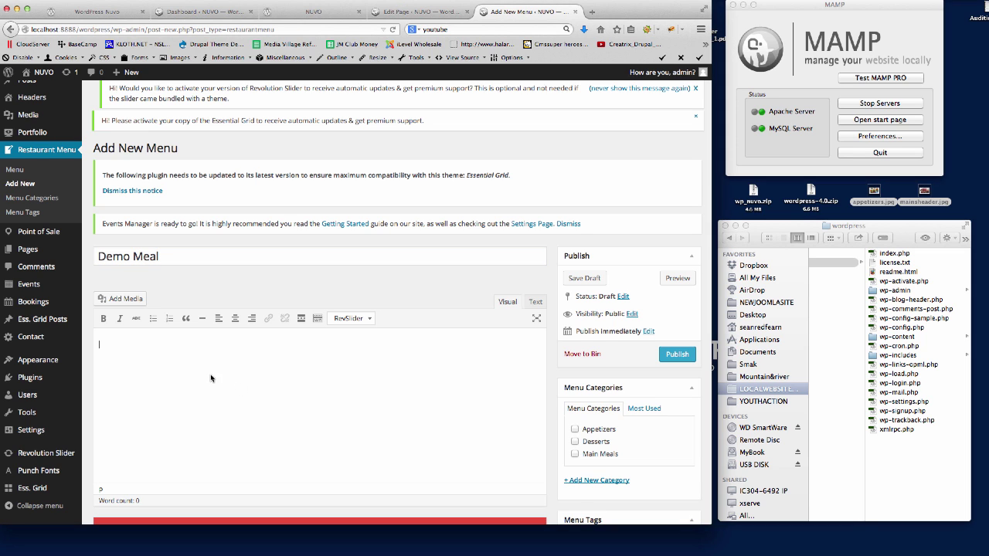
pyautogui.write('Sed ut perspiciatis unde omnis iste natus error sit voluptatem accusantium doloremque laudantium')
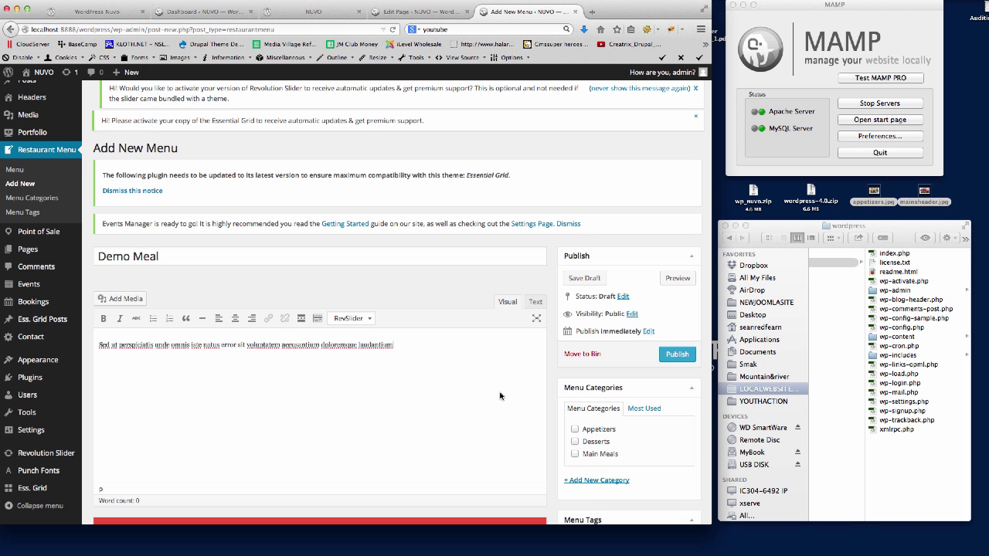
pyautogui.click(180, 256)
pyautogui.click(388, 388)
pyautogui.moveTo(396, 346); pyautogui.dragTo(86, 353)
pyautogui.click(398, 403)
# Step: Tick the Appetizers menu category and move down to the Menu Setting fields
pyautogui.scroll(-3, 430, 399)
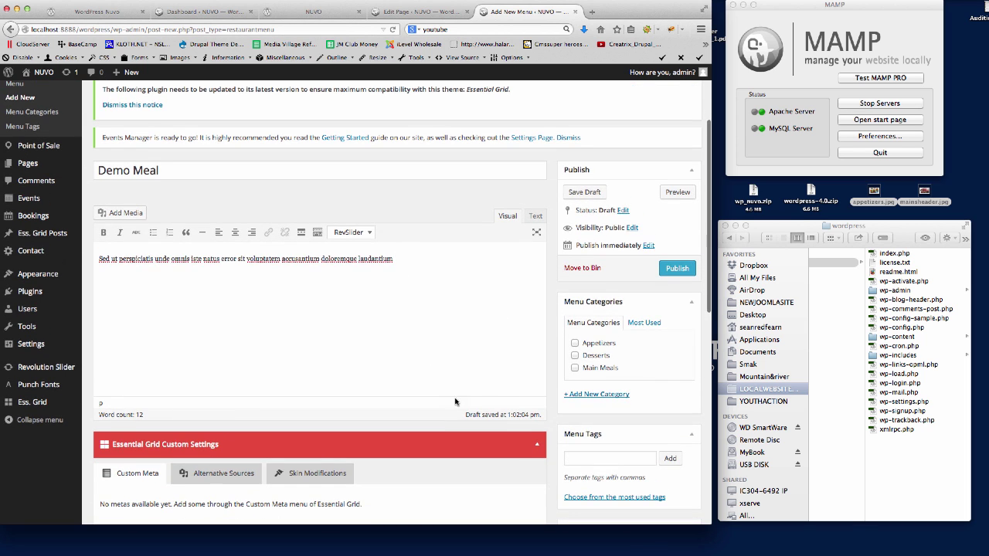
pyautogui.click(574, 344)
pyautogui.scroll(-5, 475, 384)
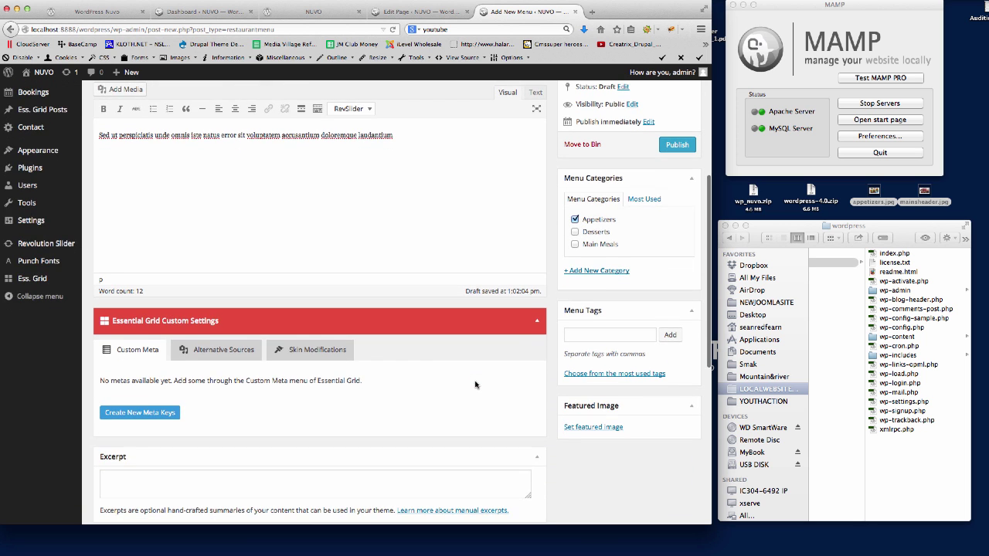
pyautogui.scroll(-3, 476, 378)
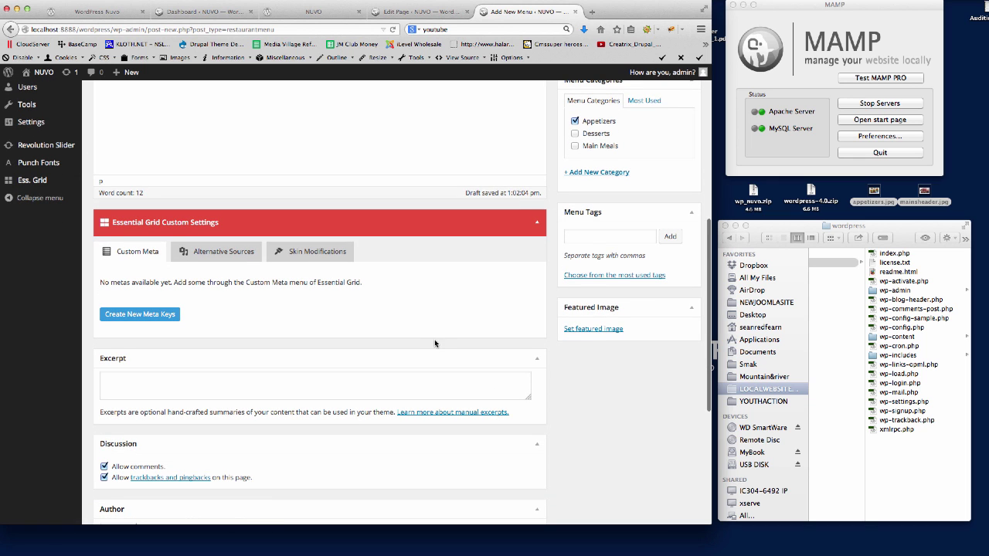
pyautogui.scroll(-8, 423, 376)
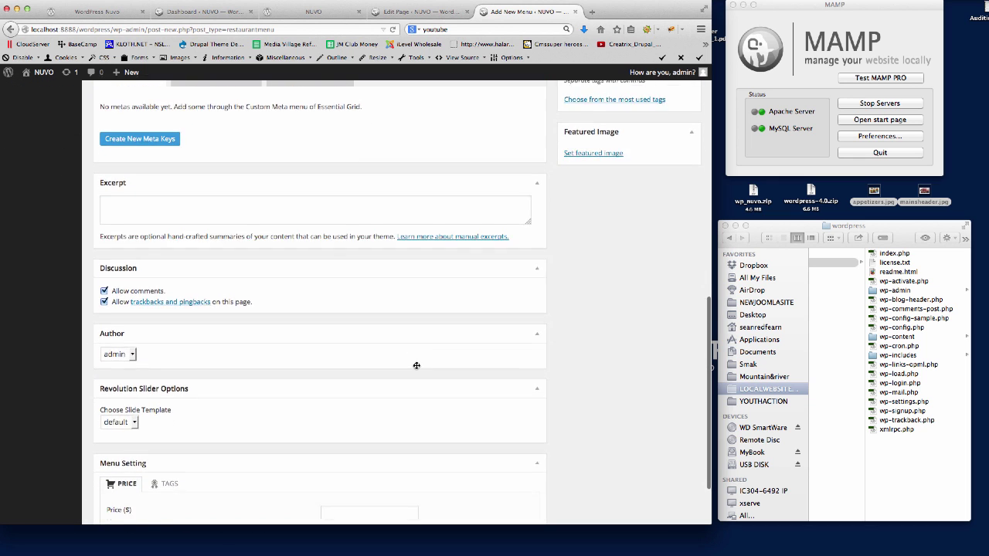
pyautogui.scroll(-1, 416, 368)
# Step: Set Demo Meal's price to 3.99 and mark it as a chef's special
pyautogui.click(342, 429)
pyautogui.write('3.99')
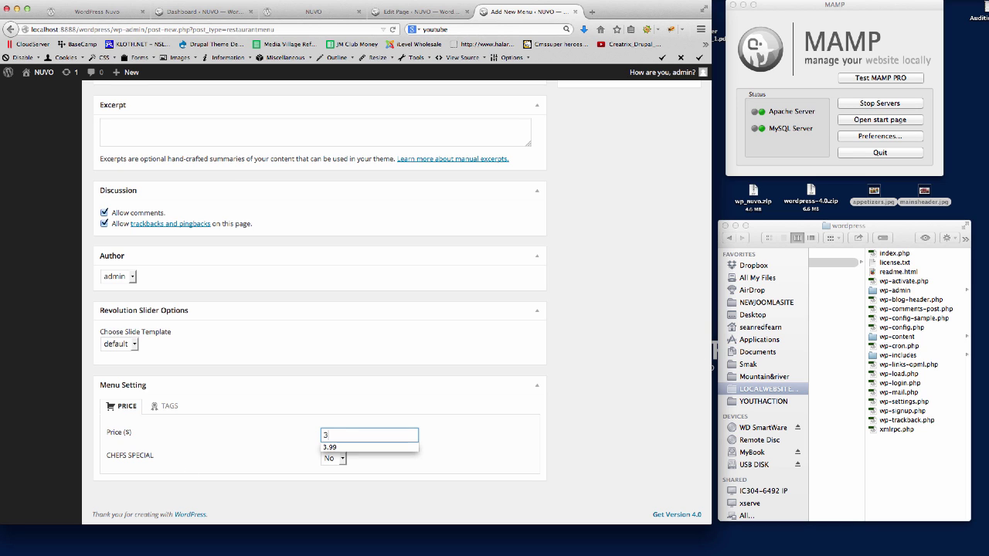
pyautogui.click(444, 441)
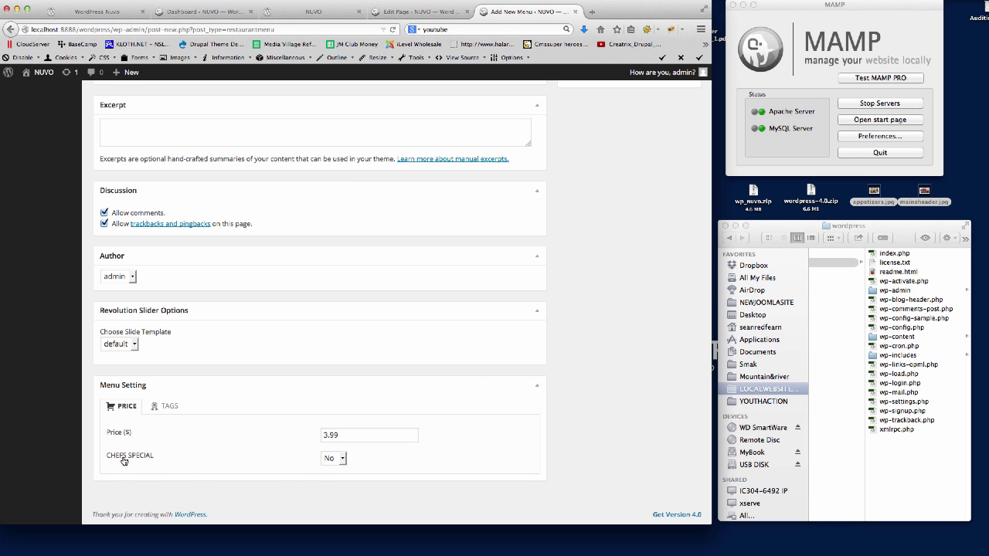
pyautogui.click(337, 461)
pyautogui.click(509, 456)
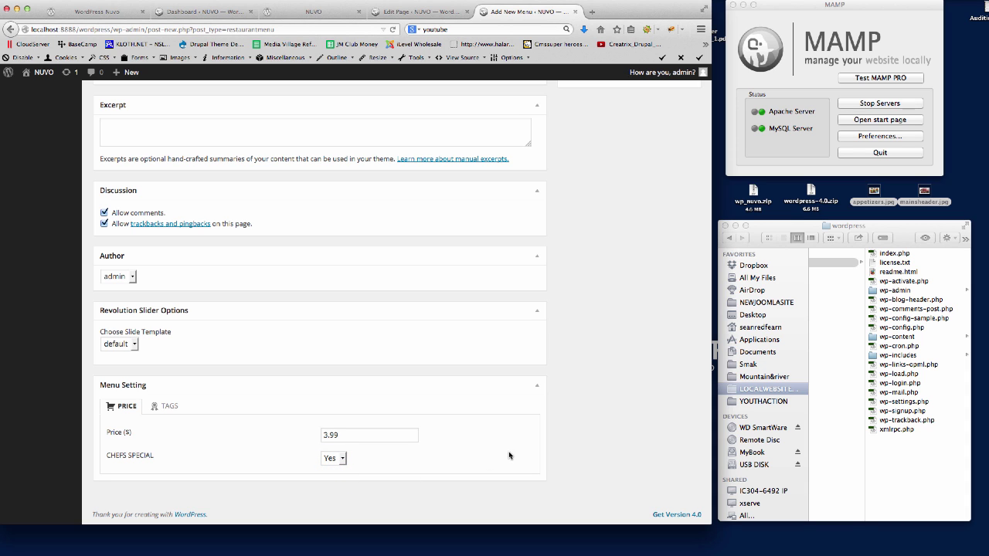
# Step: Add tag V with description 'Suitable for Veggies', checking the live menu's tags for reference
pyautogui.click(169, 406)
pyautogui.scroll(-5, 502, 396)
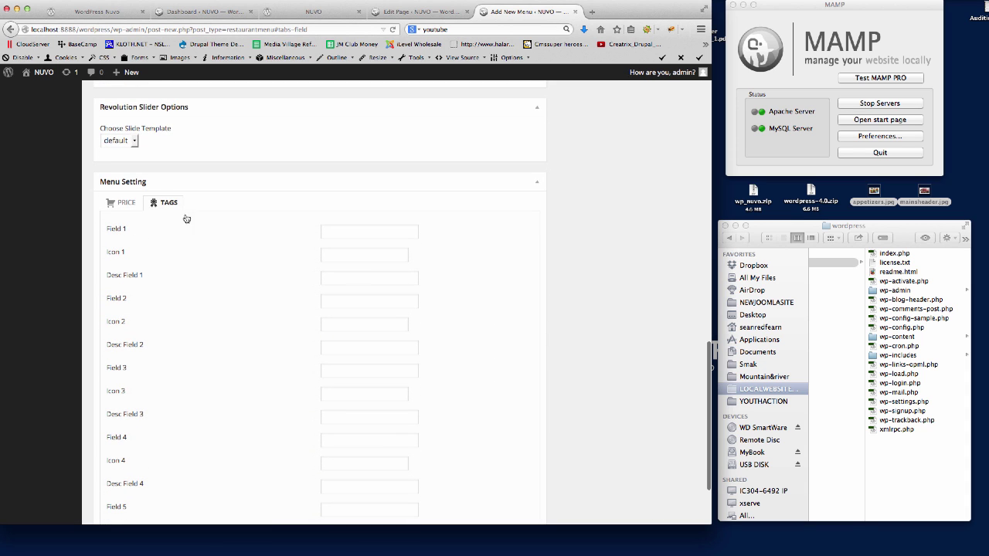
pyautogui.click(324, 231)
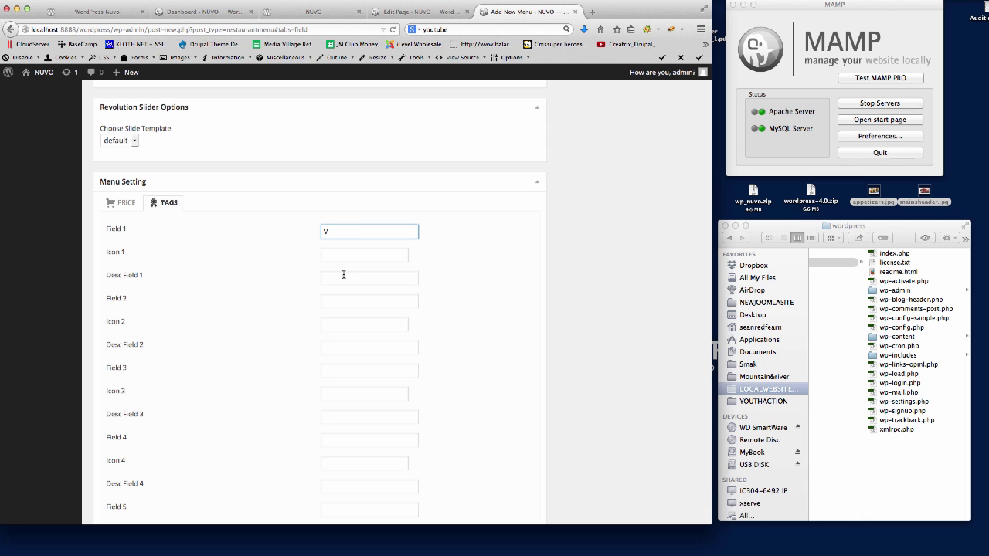
pyautogui.click(325, 14)
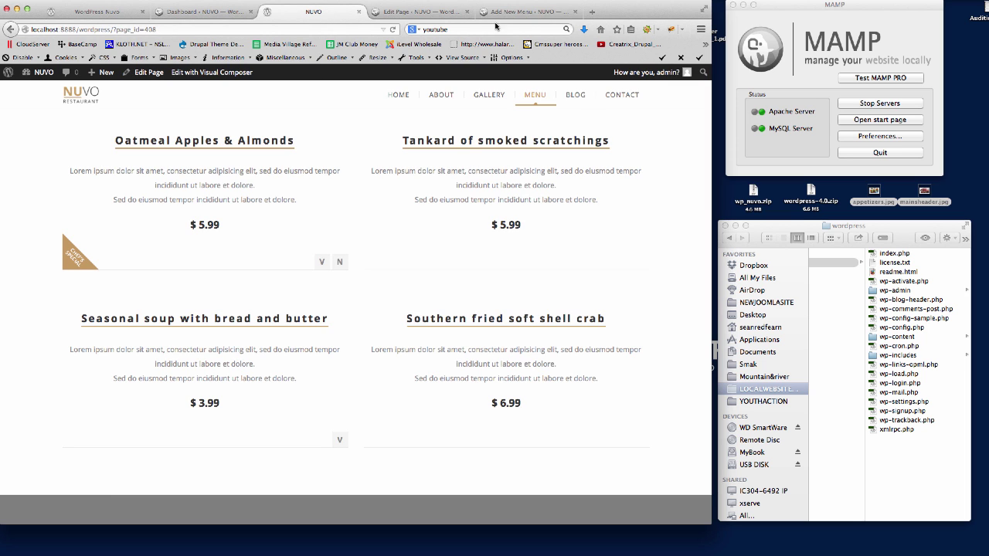
pyautogui.click(516, 12)
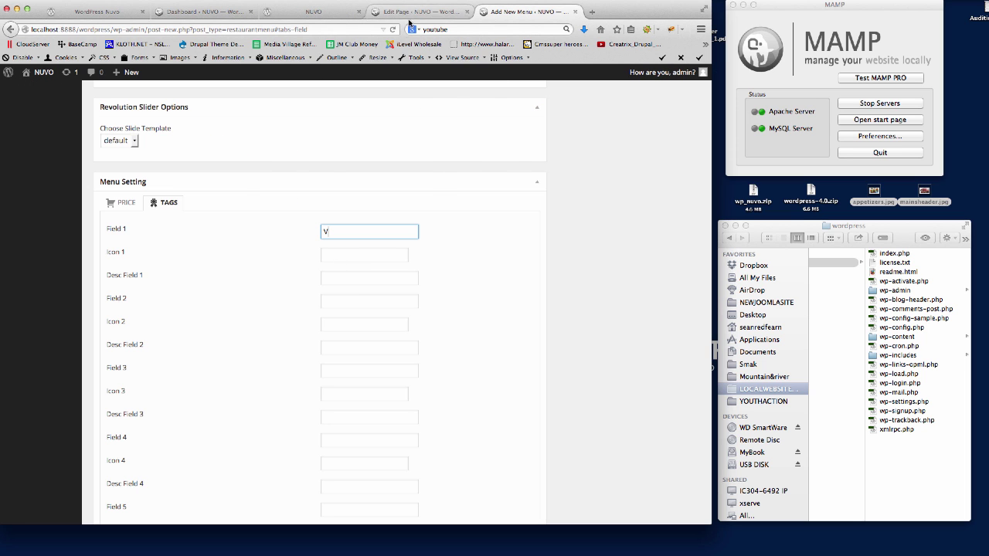
pyautogui.click(325, 12)
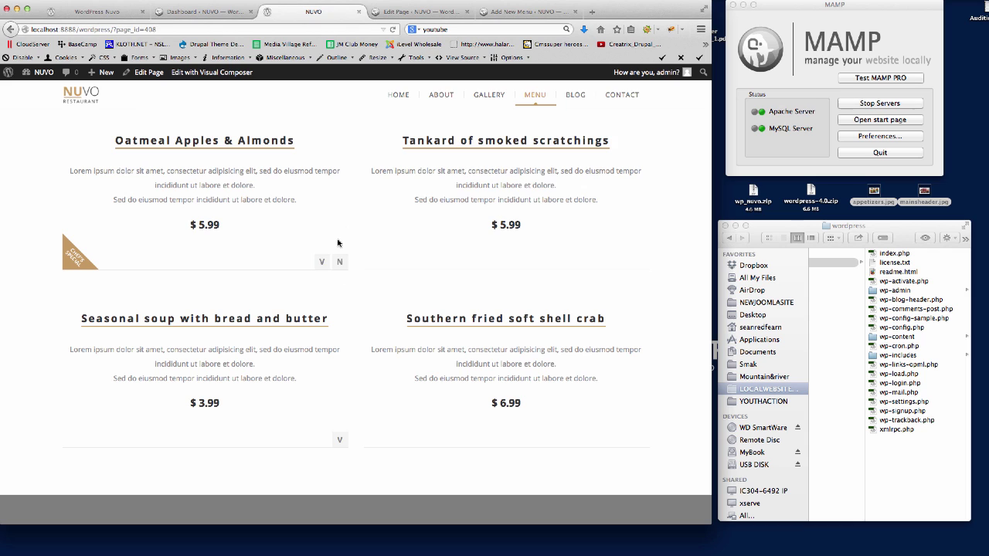
pyautogui.click(522, 13)
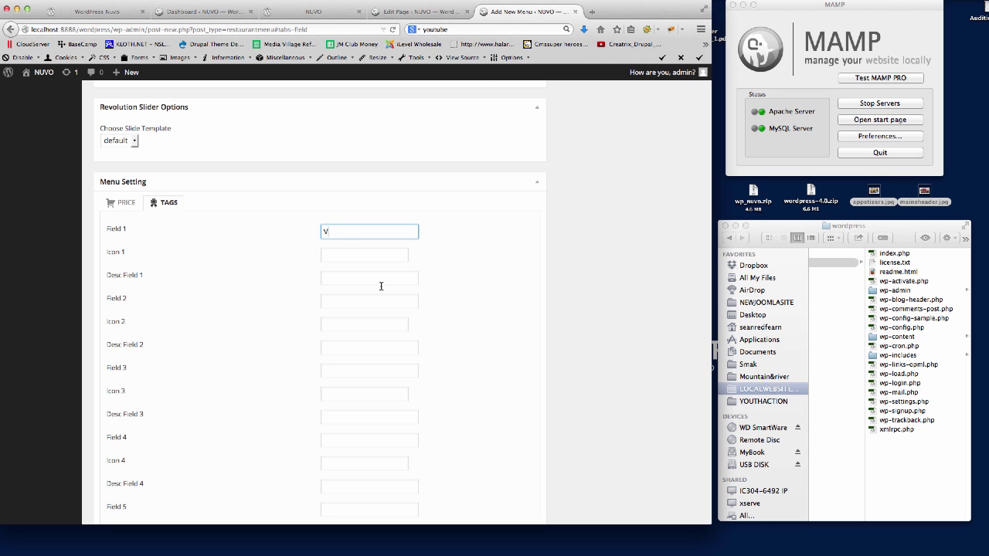
pyautogui.click(331, 277)
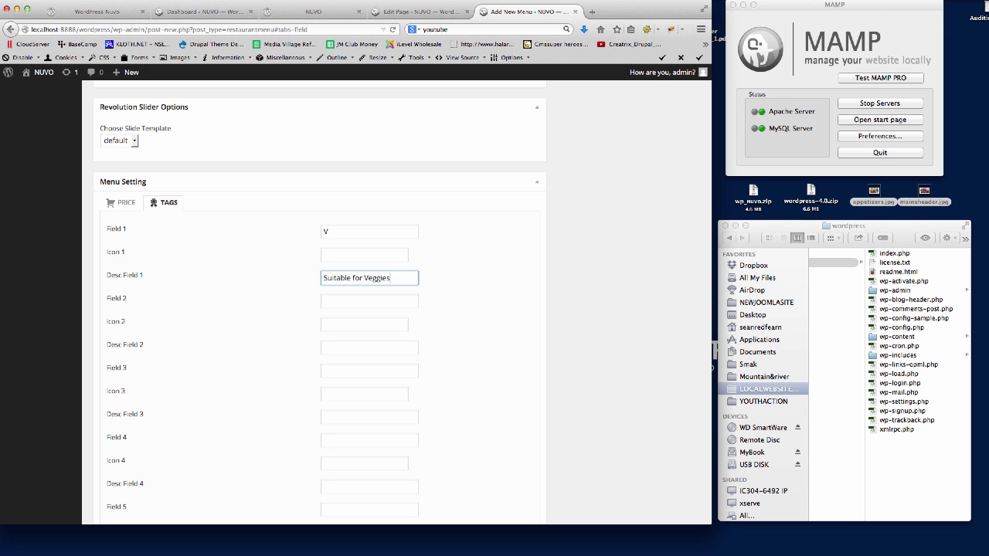
pyautogui.click(487, 311)
# Step: Publish the Demo Meal menu item
pyautogui.scroll(15, 387, 320)
pyautogui.click(676, 323)
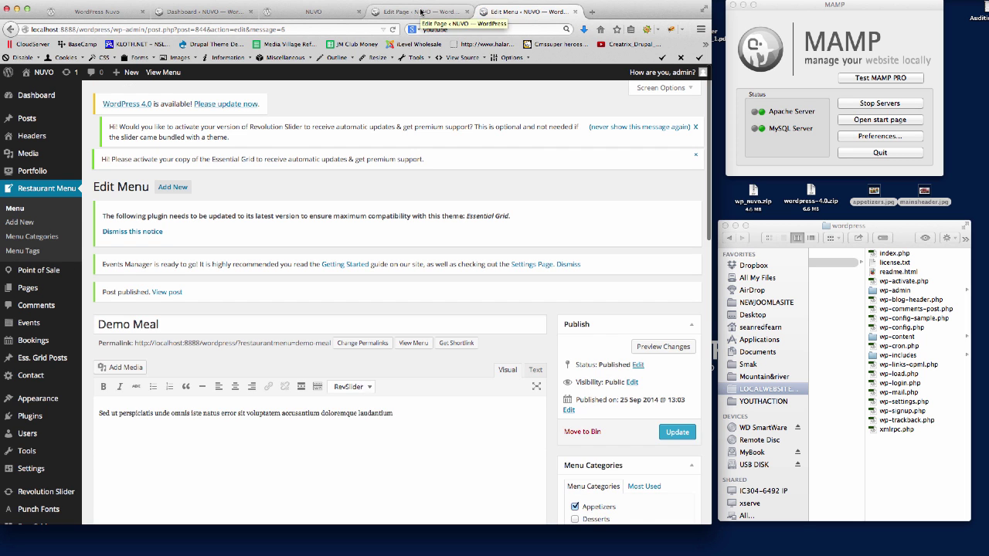
pyautogui.click(421, 12)
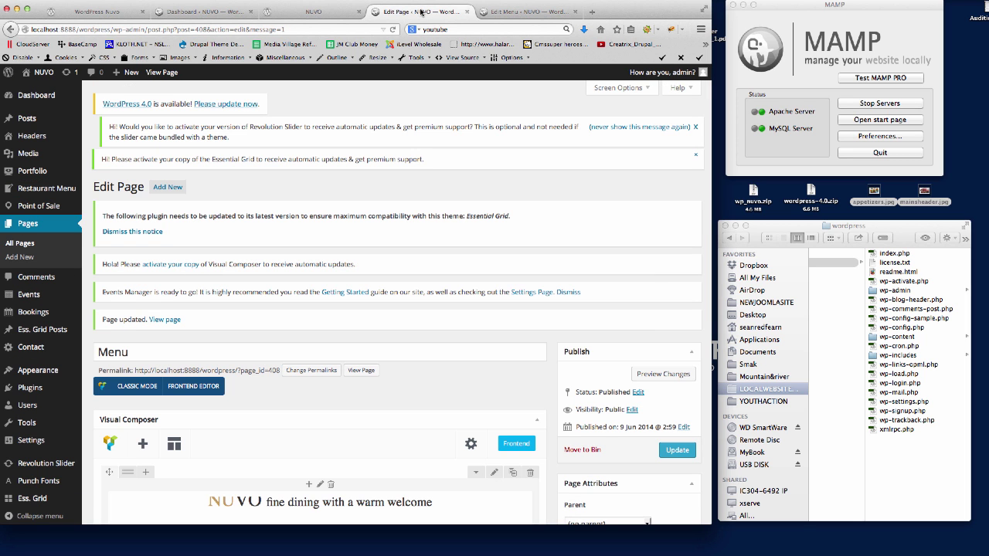
# Step: Reload the live NUVO Menu page, check Demo Meal's $3.99 price, then view Menu Categories
pyautogui.click(313, 12)
pyautogui.click(259, 28)
pyautogui.press('Return')
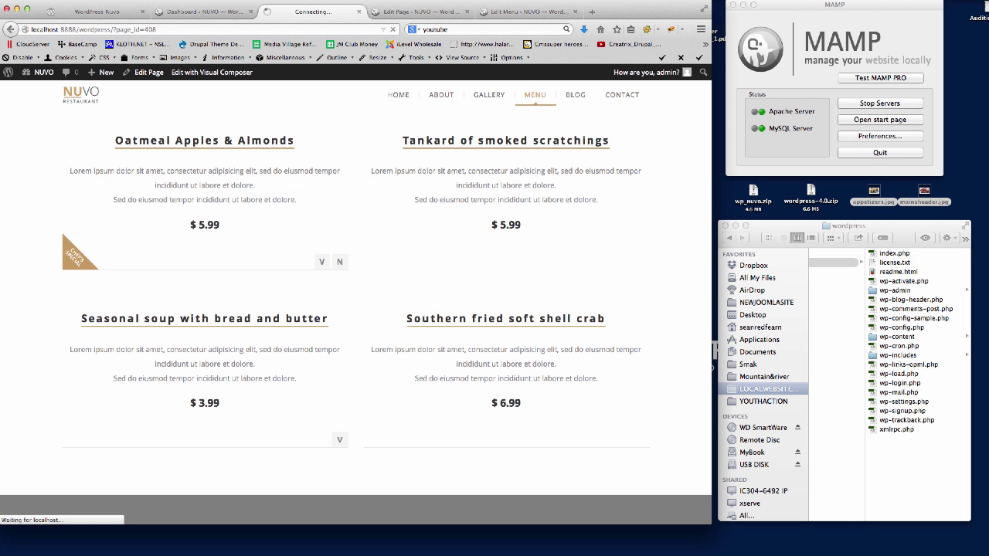
pyautogui.scroll(-3, 617, 293)
pyautogui.scroll(7, 441, 369)
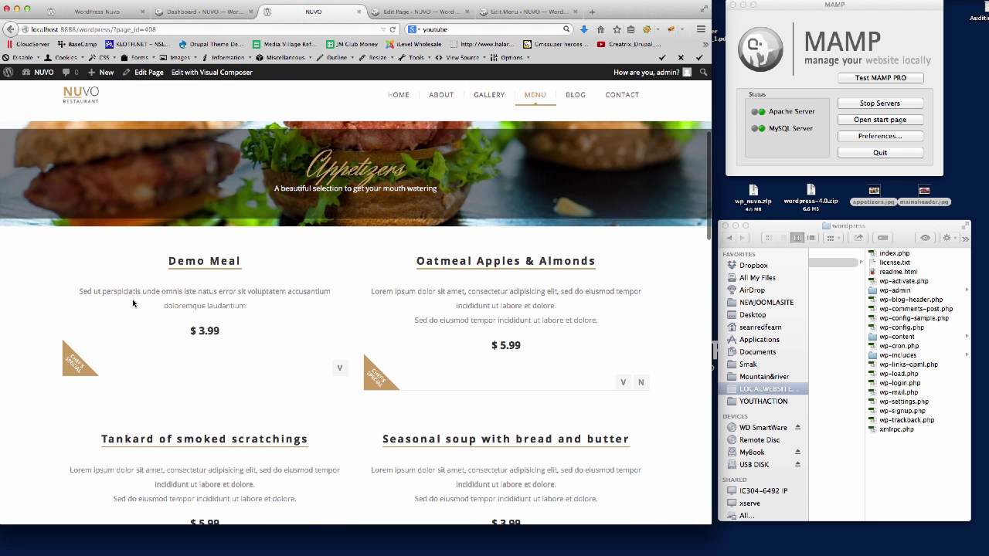
pyautogui.moveTo(223, 330); pyautogui.dragTo(189, 332)
pyautogui.moveTo(338, 368)
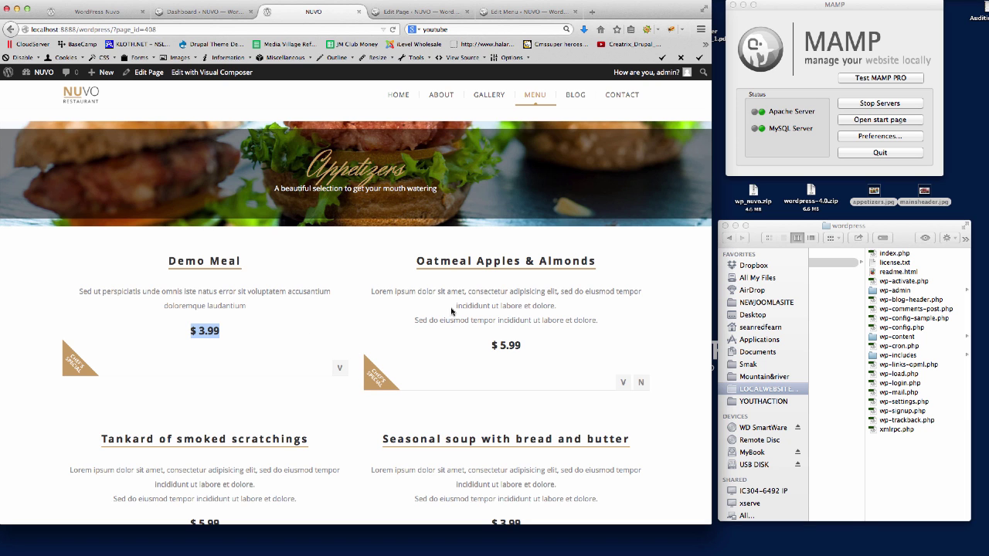
pyautogui.scroll(-10, 353, 289)
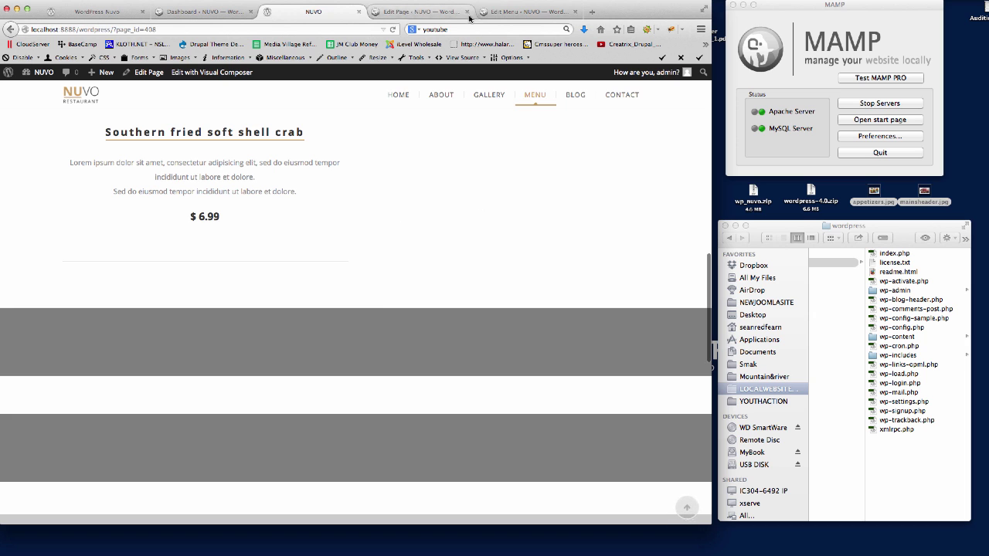
pyautogui.click(539, 10)
pyautogui.click(34, 238)
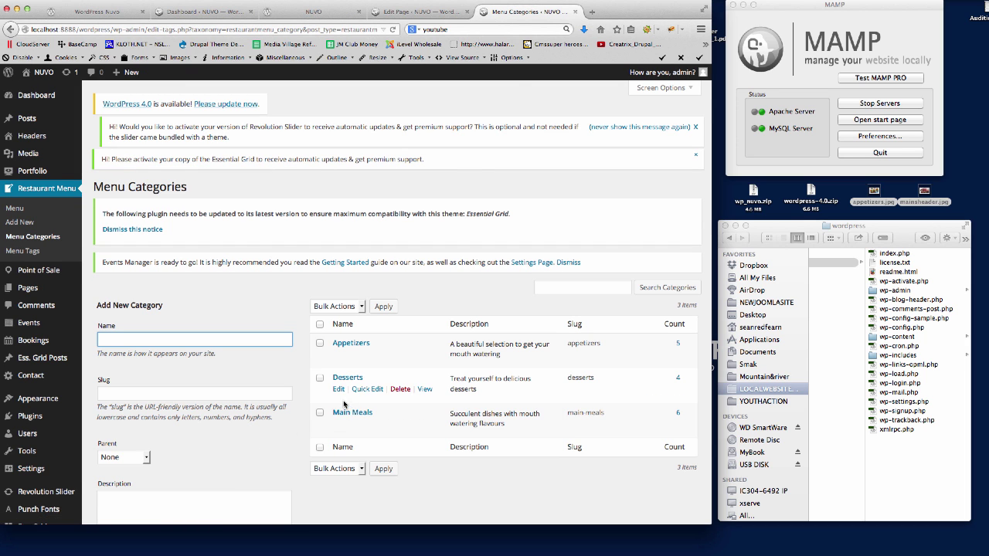
# Step: Set mainsheader.jpg as the Main Meals category image and update the category
pyautogui.click(338, 424)
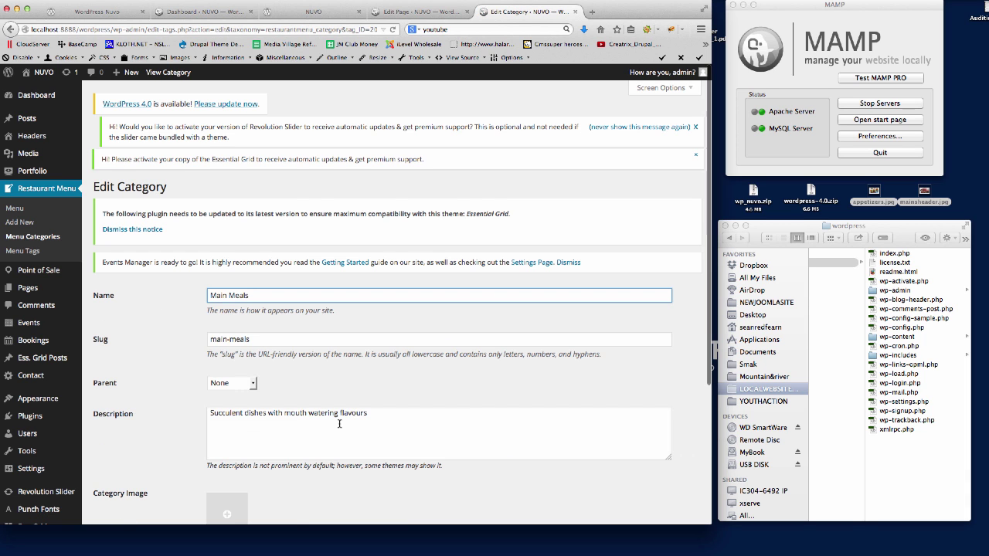
pyautogui.scroll(-3, 302, 313)
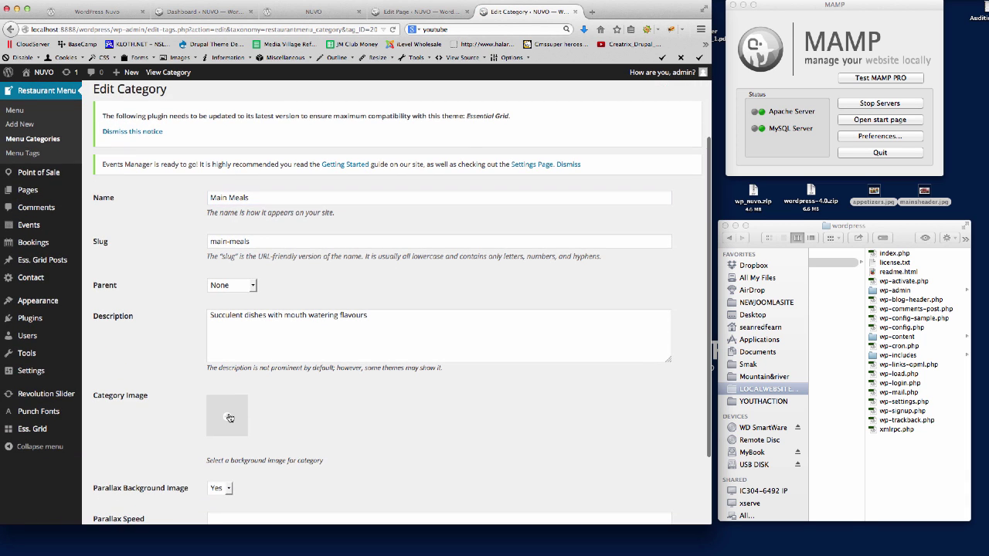
pyautogui.click(227, 417)
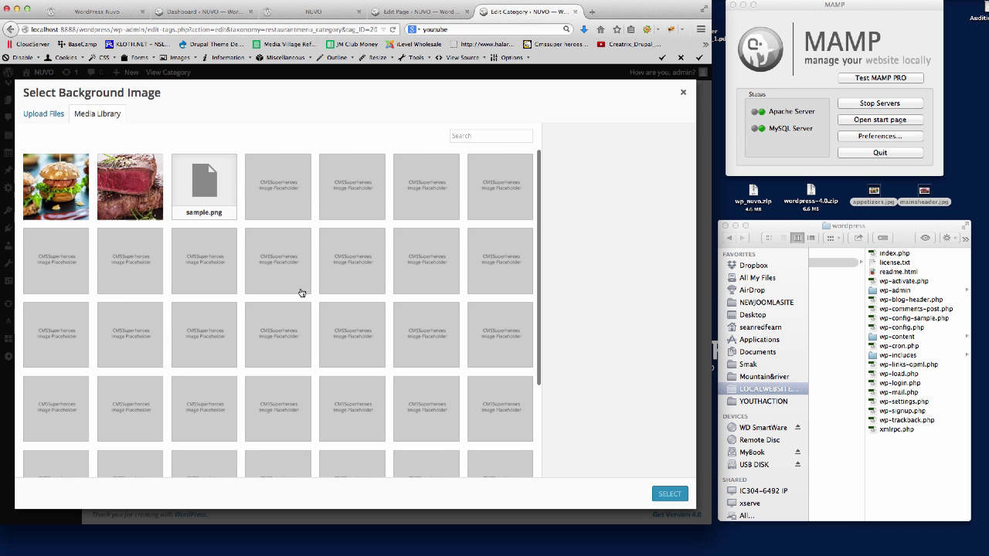
pyautogui.click(123, 199)
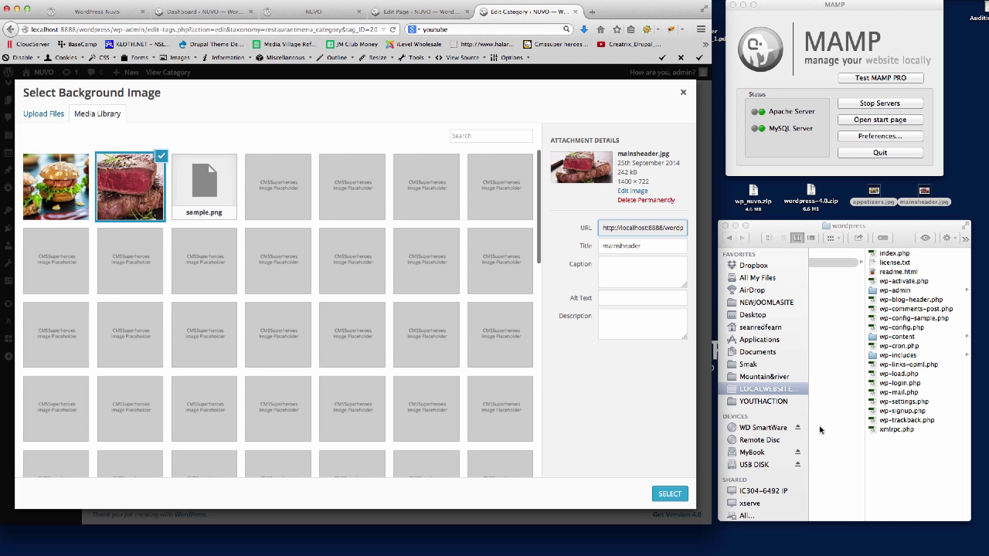
pyautogui.click(669, 494)
pyautogui.scroll(-1, 462, 434)
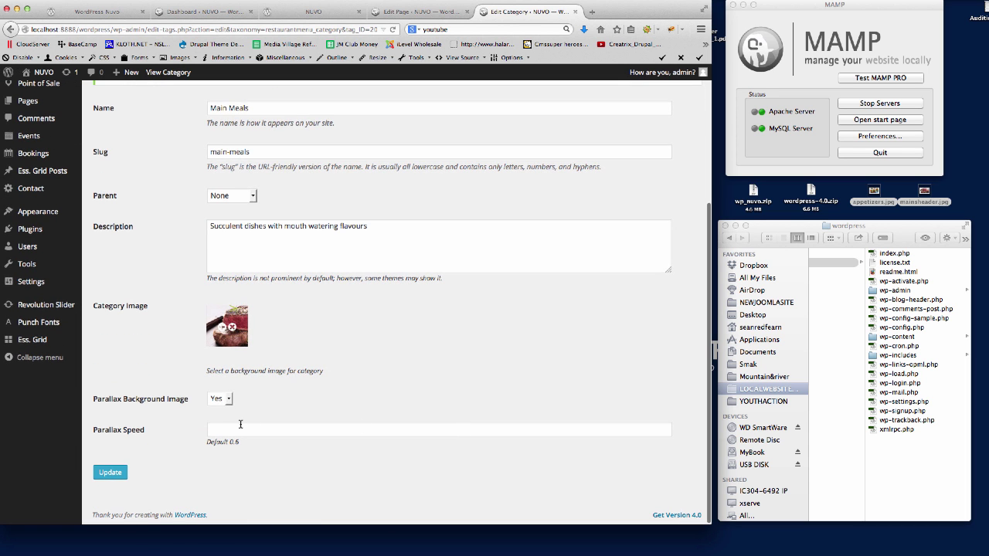
pyautogui.click(111, 474)
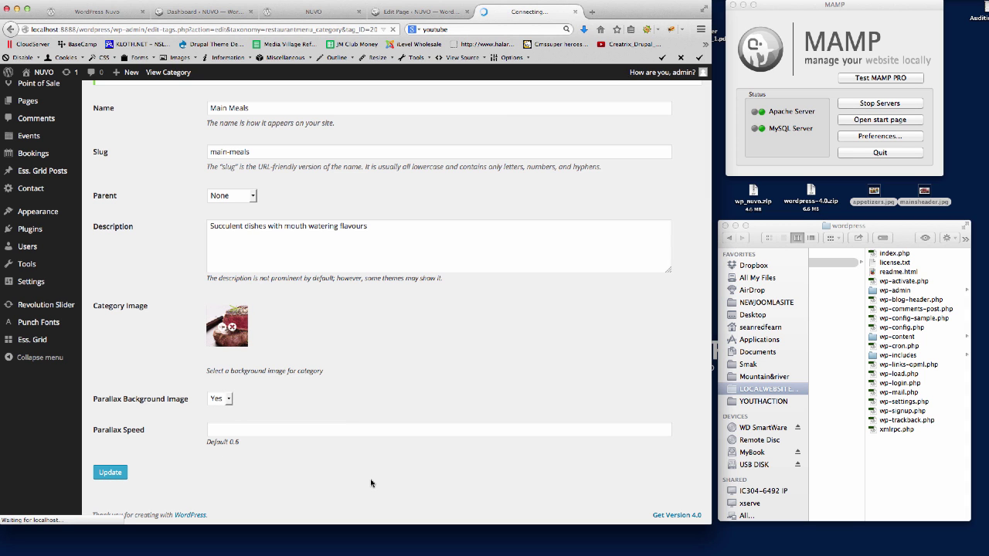
pyautogui.click(416, 12)
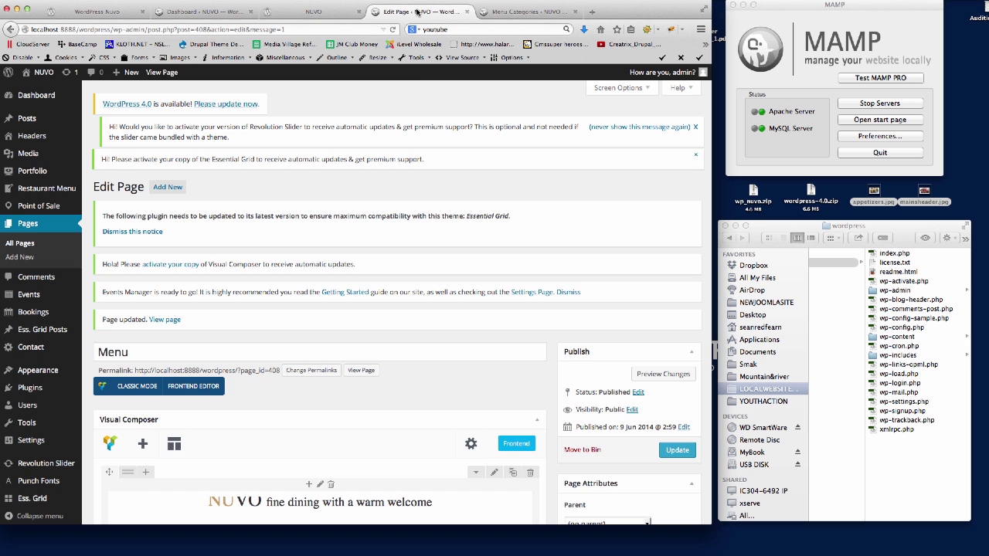
# Step: Replace the middle Menu Food section with a new CS Hero Menu Food element for Main Meals
pyautogui.scroll(-10, 369, 241)
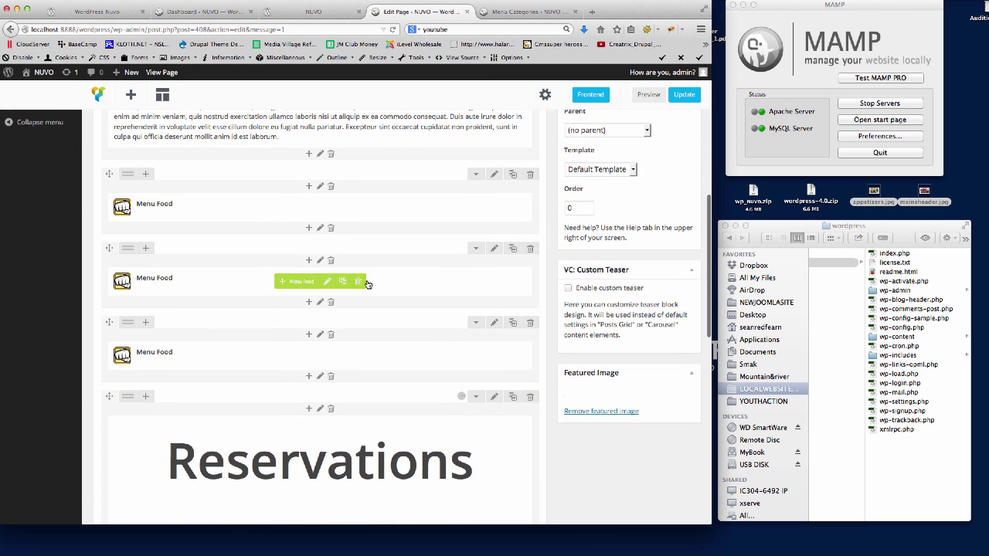
pyautogui.click(359, 282)
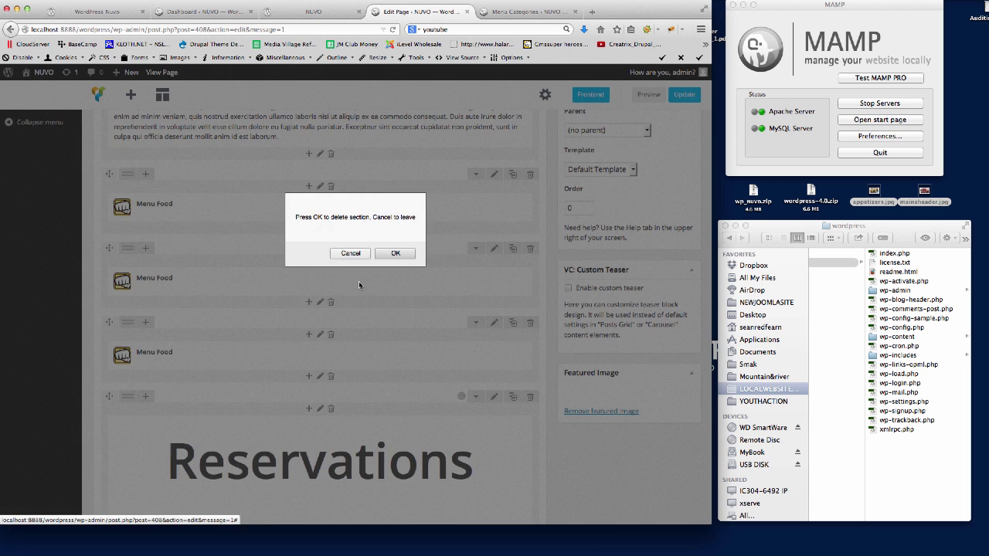
pyautogui.click(396, 253)
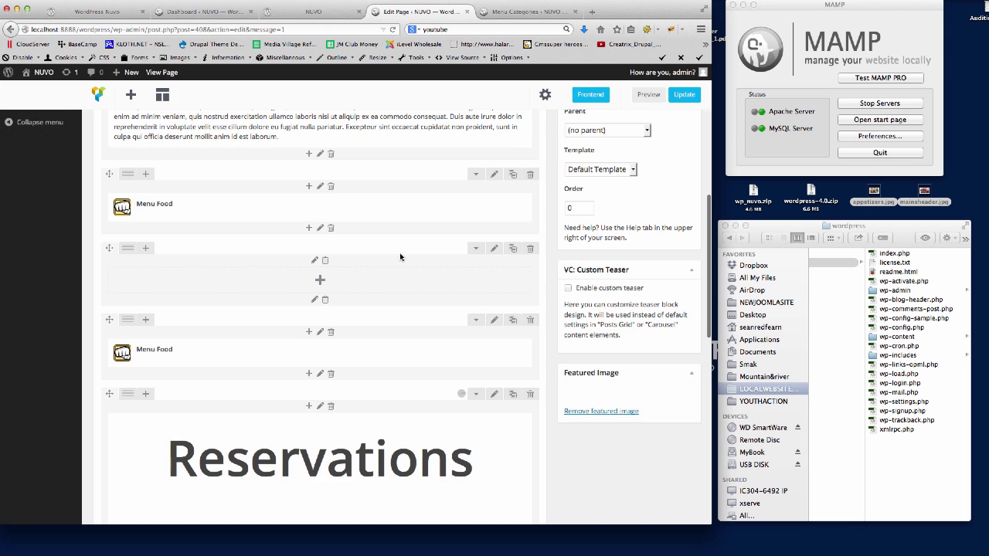
pyautogui.click(321, 280)
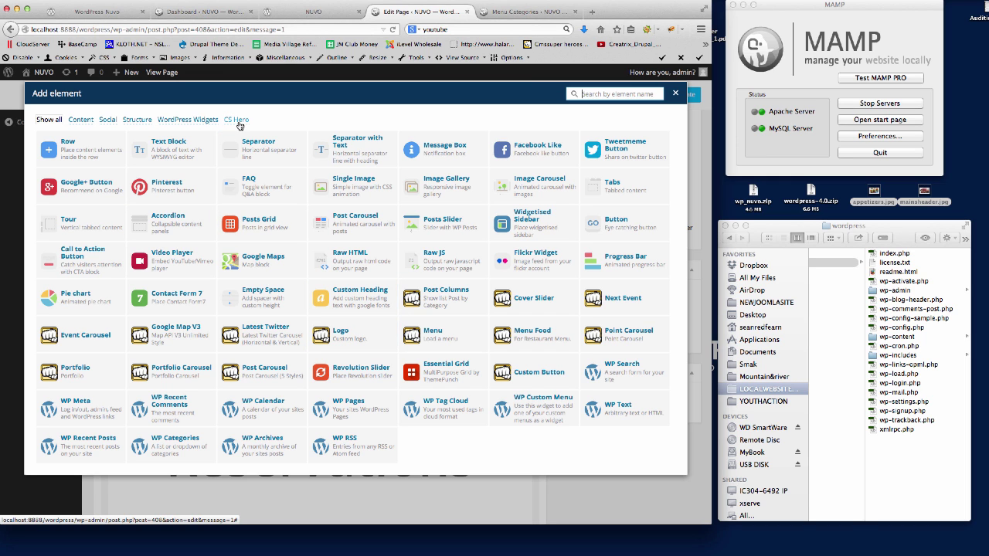
pyautogui.click(239, 121)
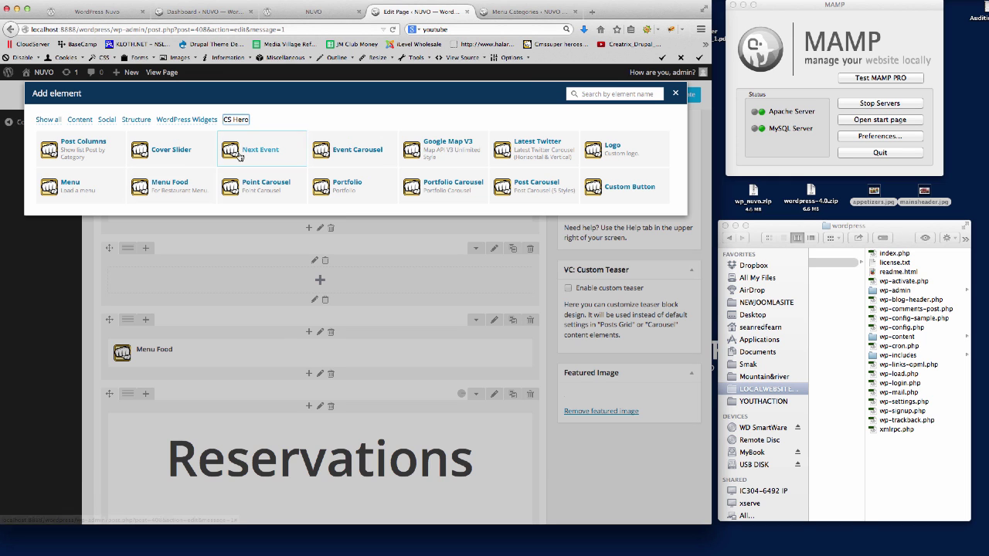
pyautogui.click(168, 185)
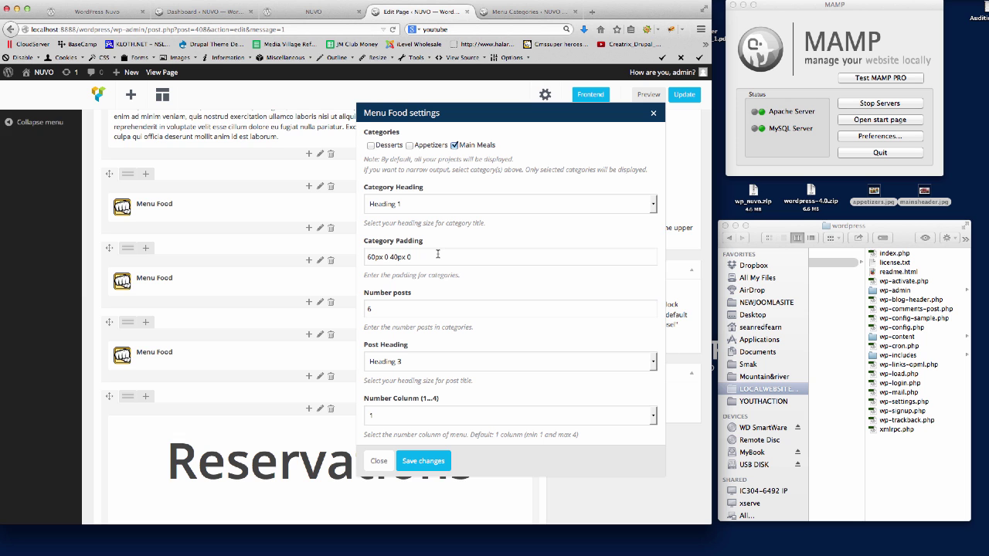
pyautogui.scroll(-1, 370, 264)
pyautogui.click(306, 14)
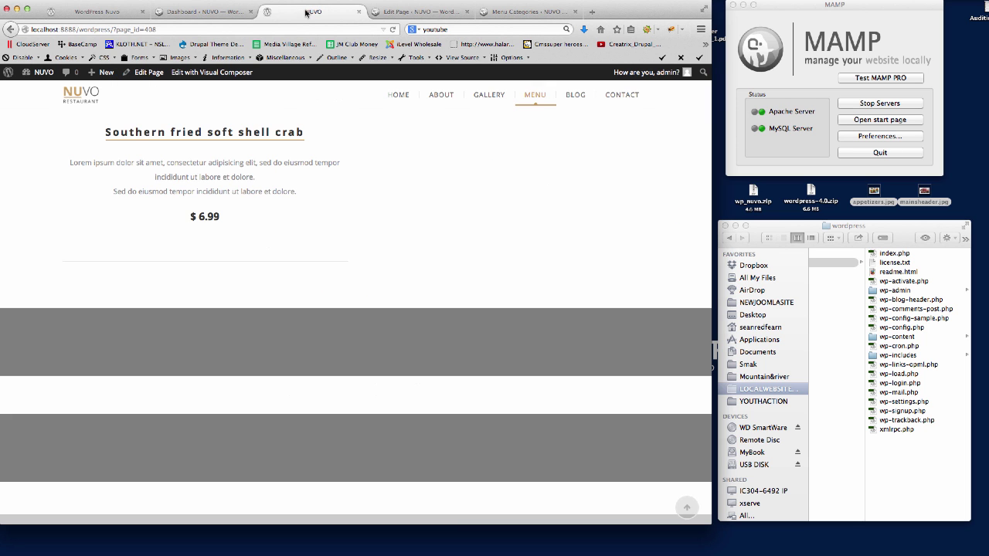
# Step: Change the Menu Food category padding to 120px 0 80px 0 and Number Column to 2
pyautogui.scroll(10, 385, 230)
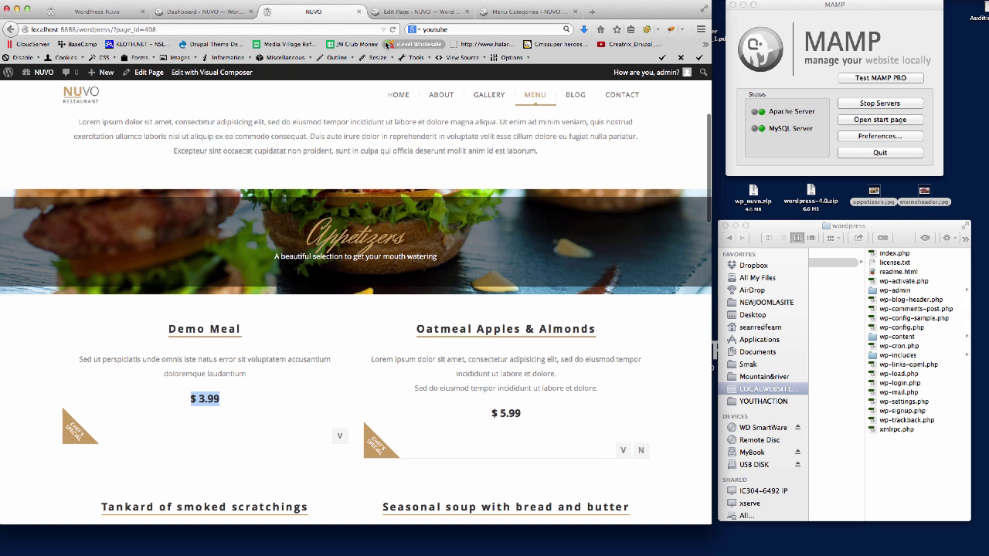
pyautogui.click(418, 13)
pyautogui.click(369, 256)
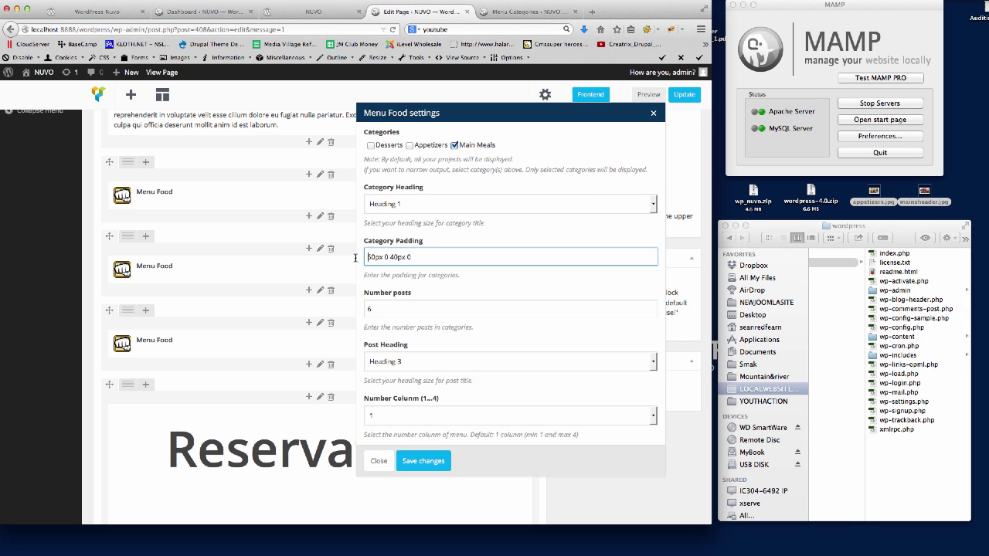
pyautogui.write('12')
pyautogui.scroll(-2, 476, 297)
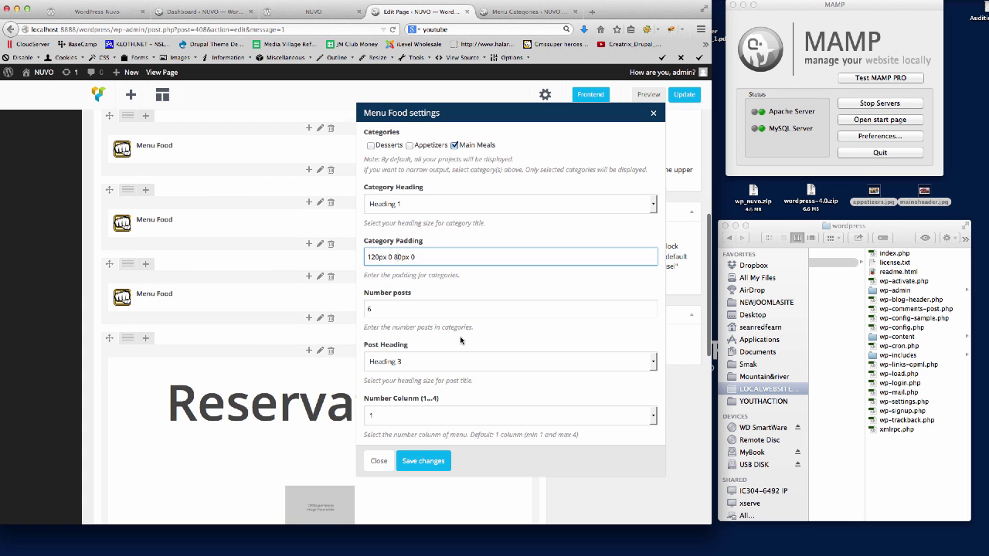
pyautogui.scroll(-2, 460, 340)
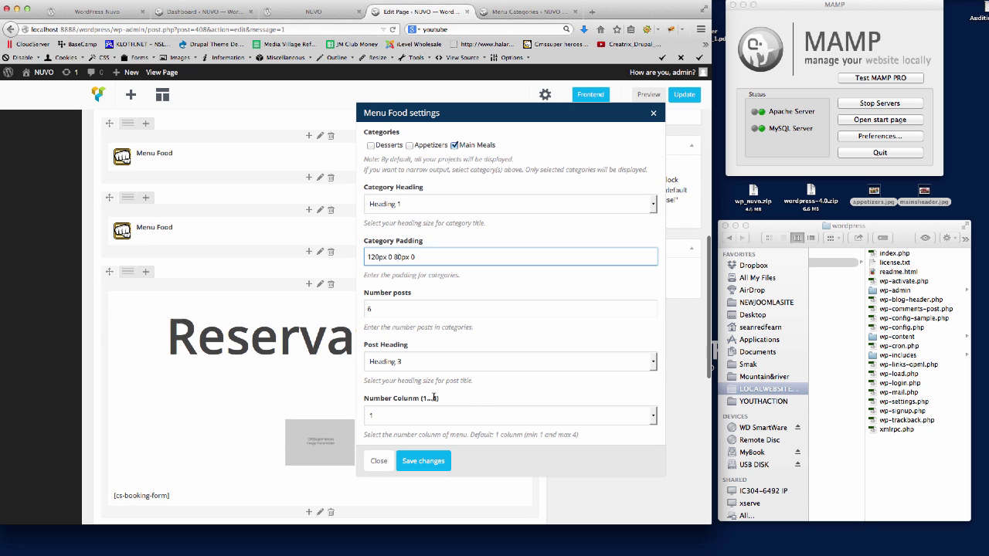
pyautogui.click(390, 422)
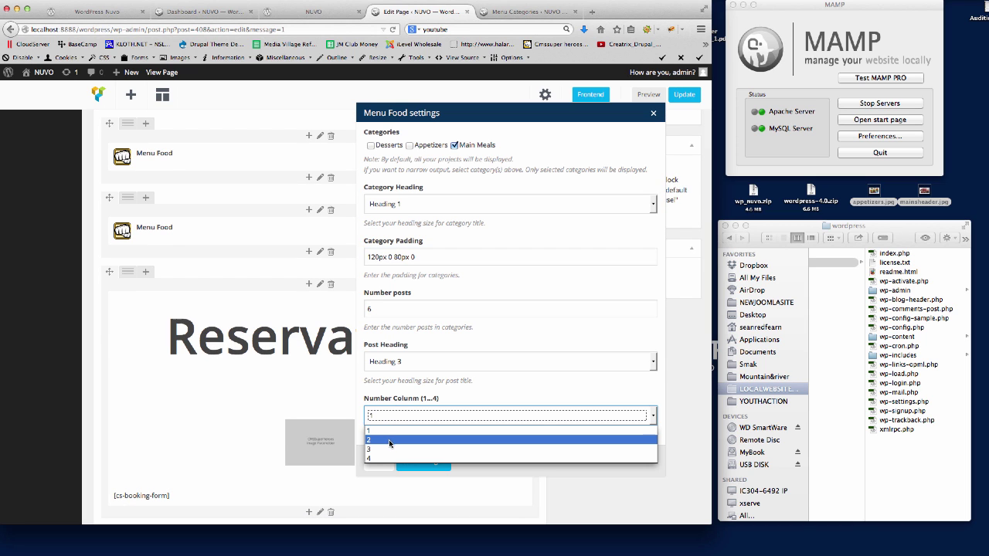
pyautogui.click(384, 439)
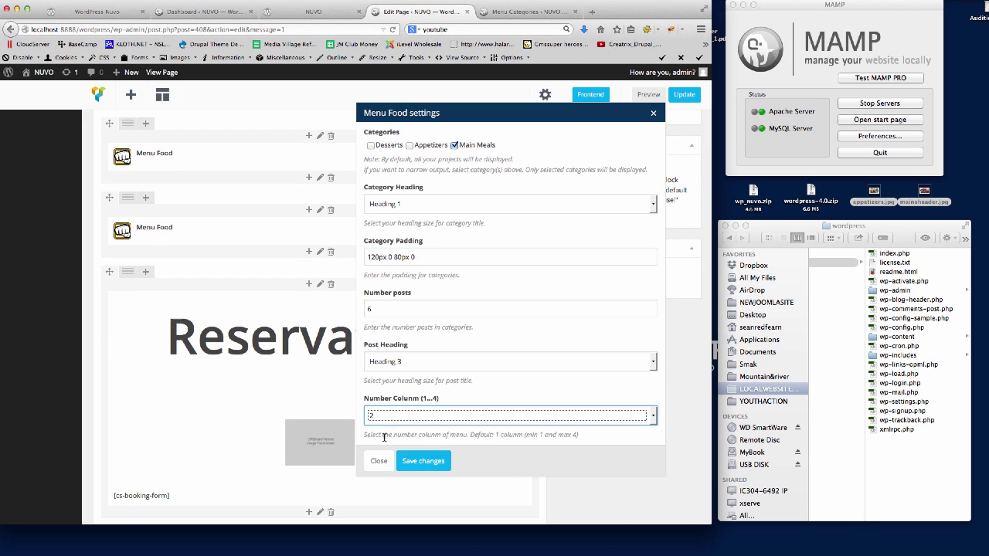
# Step: Compare against the demo site's one-column food menu page
pyautogui.click(87, 13)
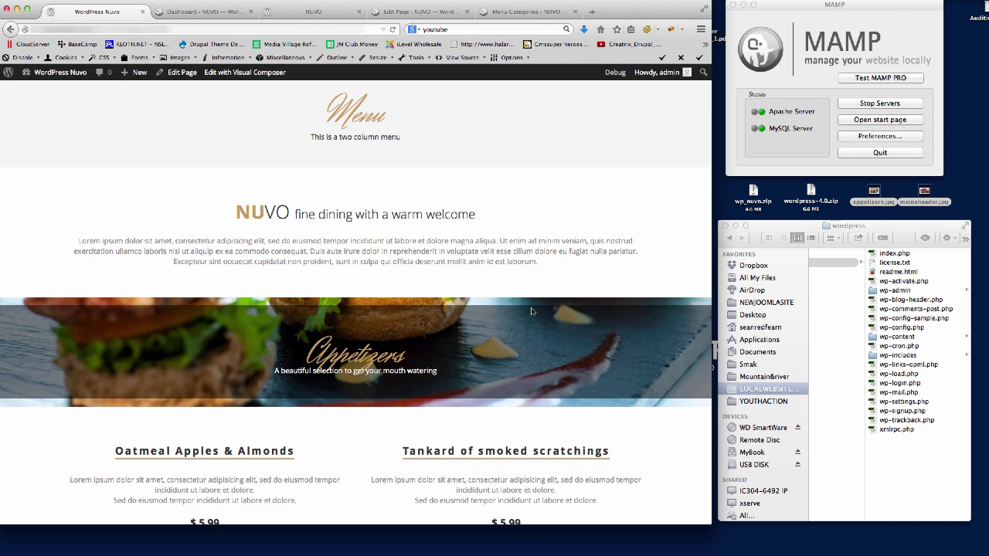
pyautogui.scroll(-5, 531, 309)
pyautogui.scroll(-8, 531, 308)
pyautogui.scroll(15, 533, 309)
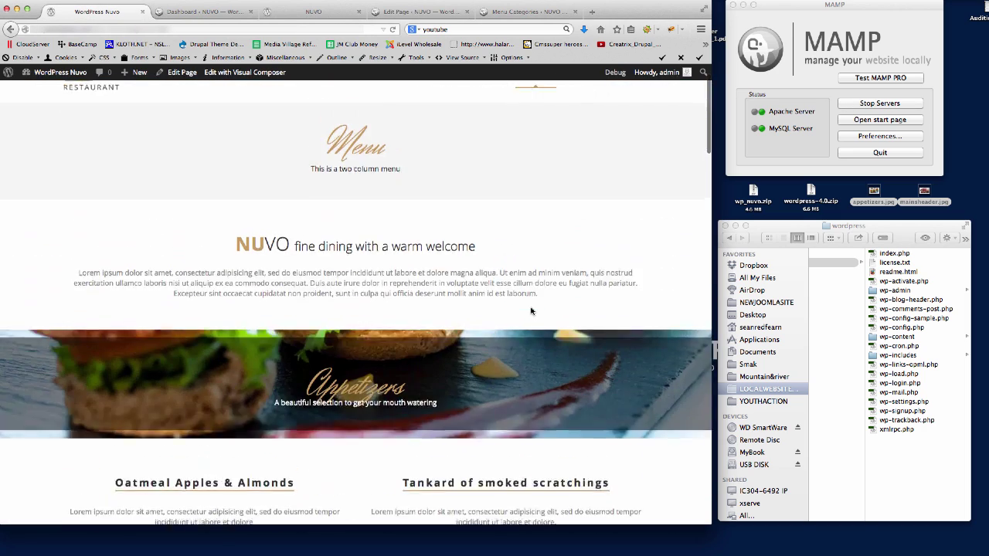
pyautogui.moveTo(535, 130)
pyautogui.click(543, 167)
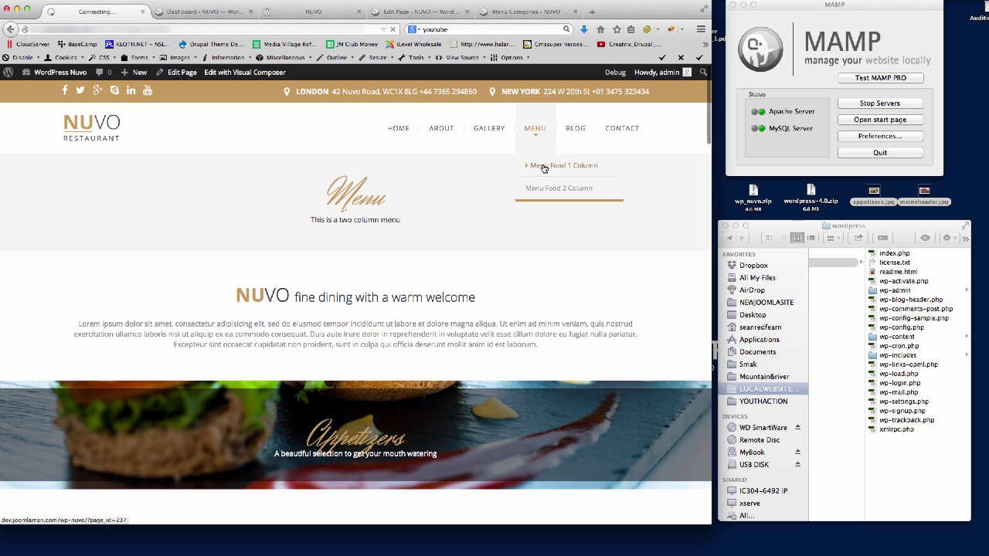
pyautogui.scroll(-12, 546, 320)
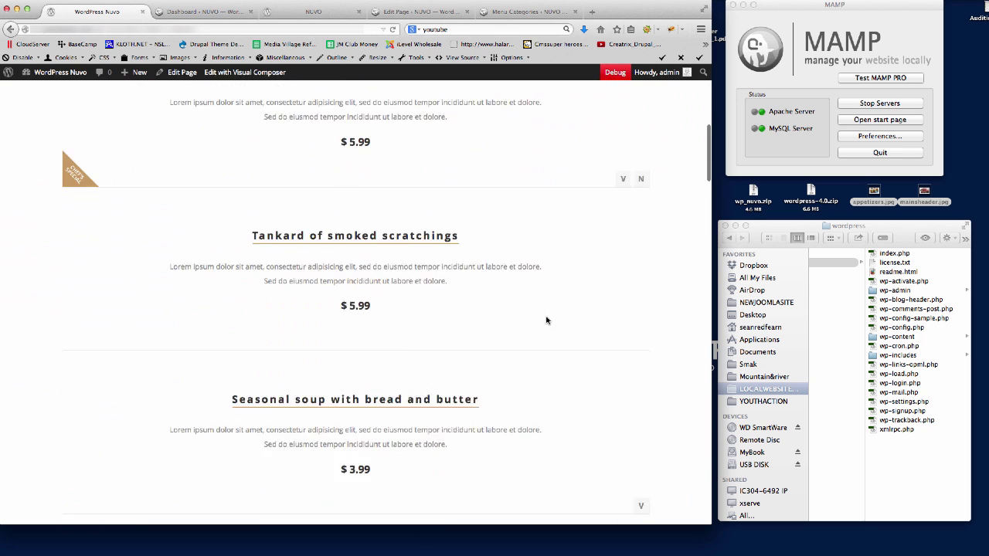
pyautogui.scroll(6, 546, 320)
pyautogui.scroll(5, 546, 320)
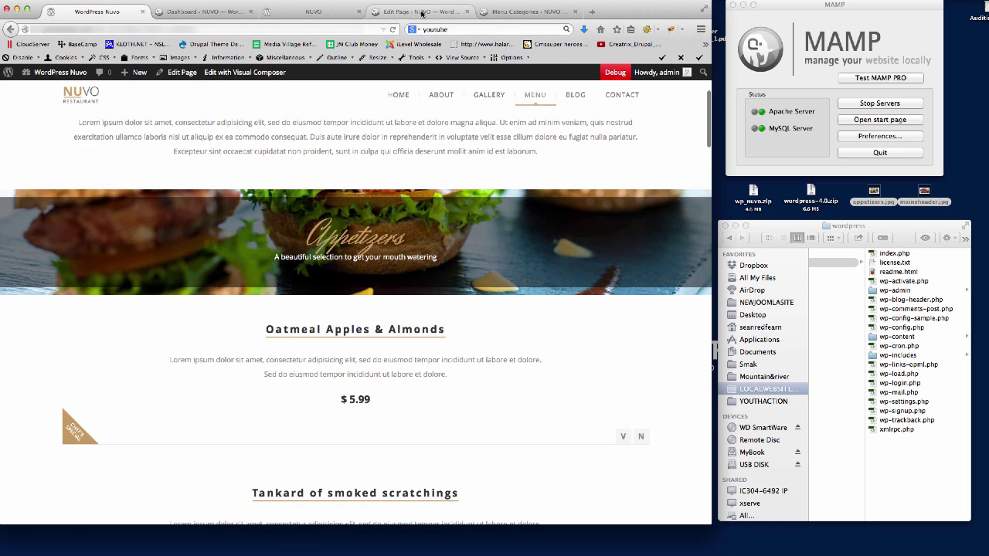
# Step: Keep Number Column at 2 and save the Menu Food settings
pyautogui.click(417, 11)
pyautogui.click(392, 415)
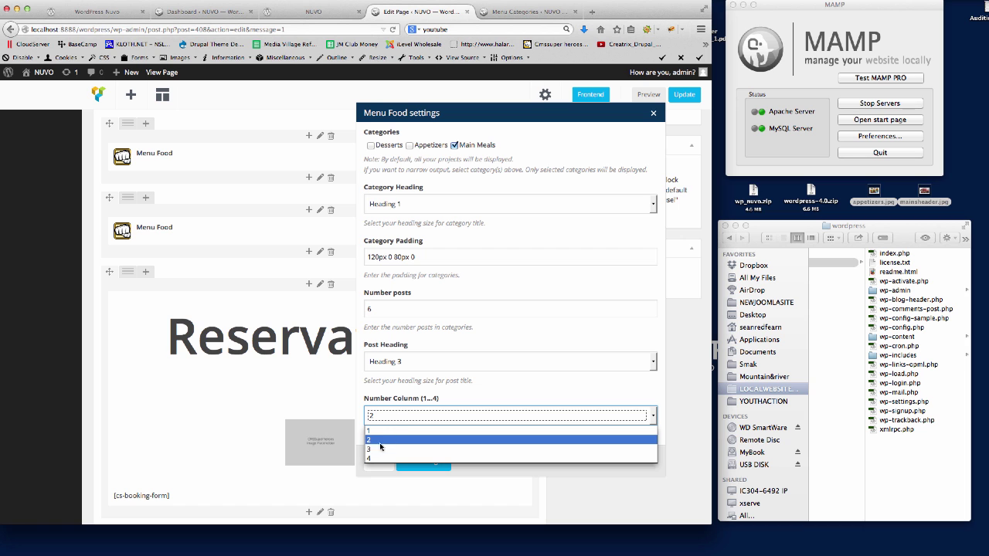
pyautogui.click(380, 441)
pyautogui.scroll(-2, 467, 360)
pyautogui.click(425, 461)
pyautogui.scroll(5, 546, 414)
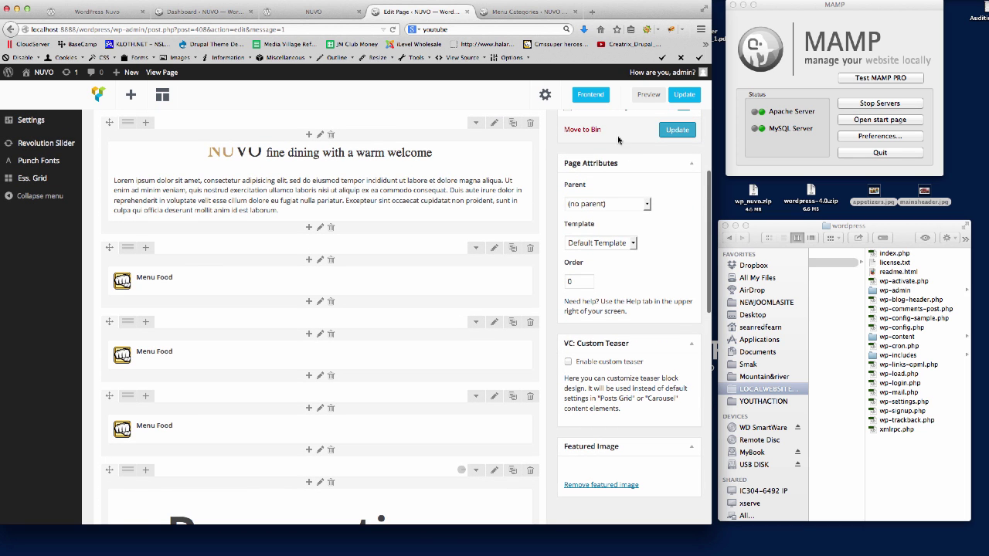
# Step: Update the Menu page and reload the live NUVO Menu page
pyautogui.click(684, 95)
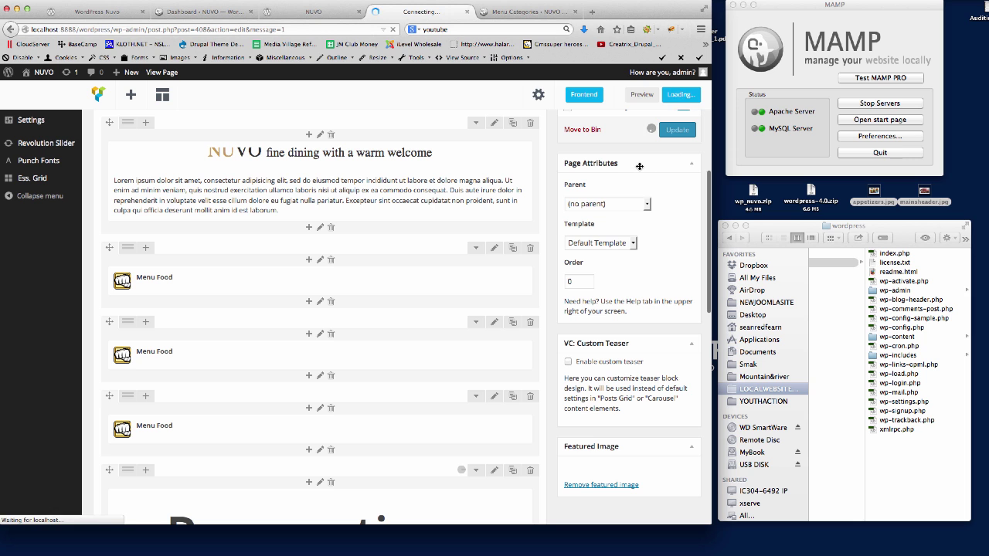
pyautogui.click(328, 16)
pyautogui.click(250, 31)
pyautogui.press('Return')
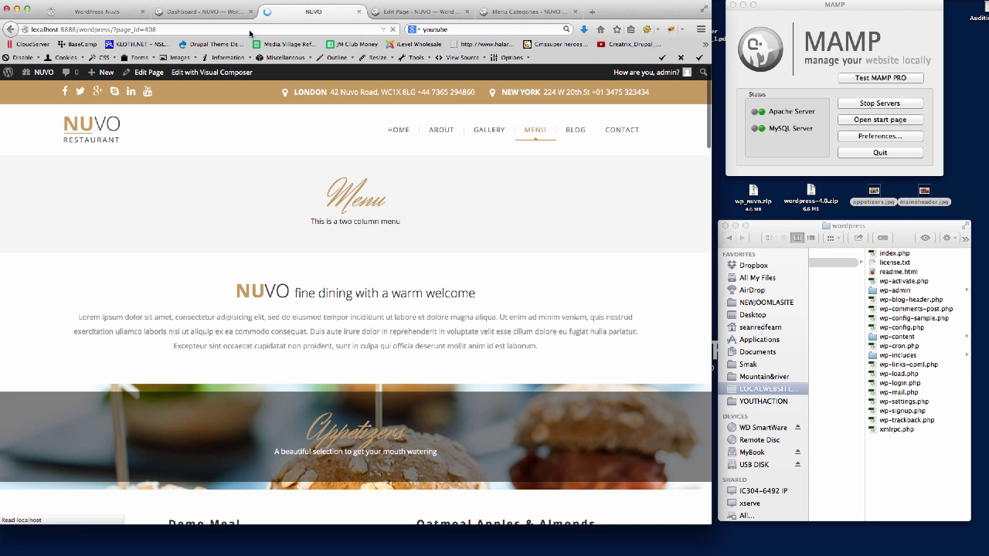
# Step: Scroll the live menu to check the steak-photo Main Meals banner and two-column dishes
pyautogui.scroll(-10, 610, 247)
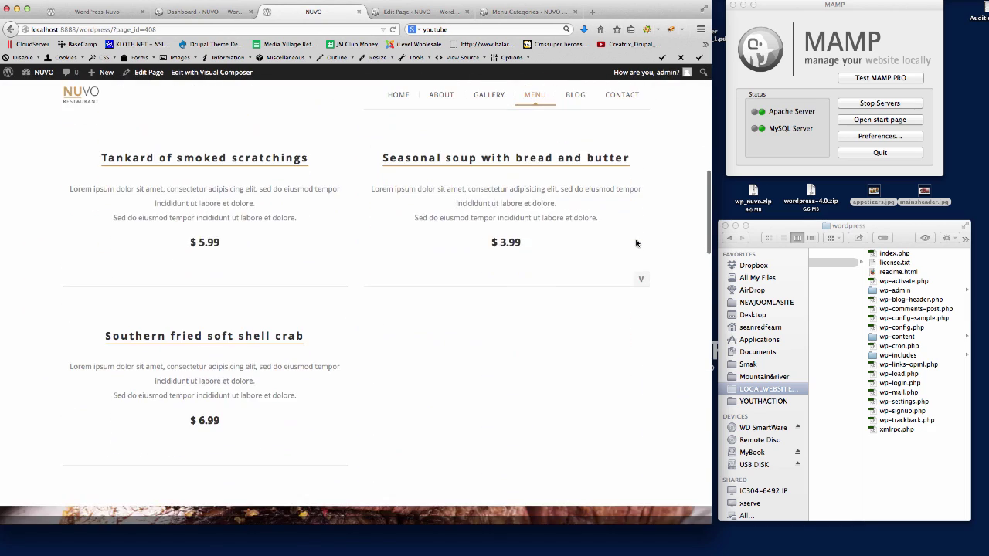
pyautogui.scroll(-5, 636, 244)
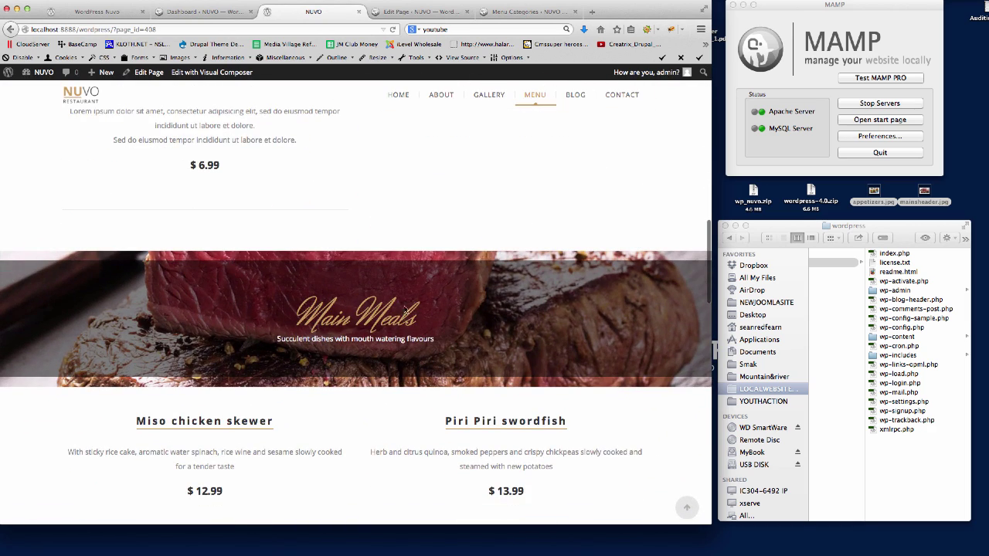
pyautogui.scroll(-2, 494, 357)
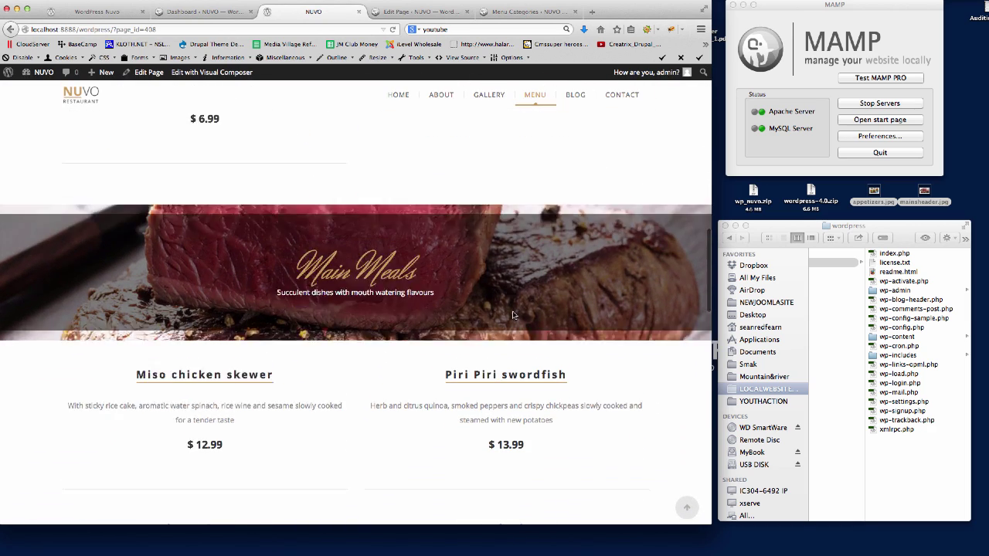
pyautogui.scroll(10, 403, 225)
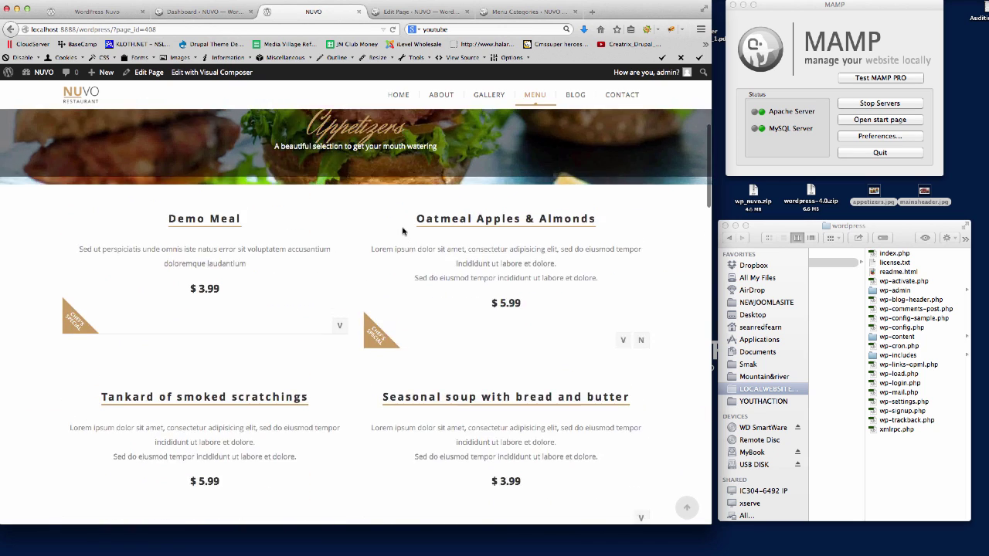
pyautogui.scroll(-10, 506, 314)
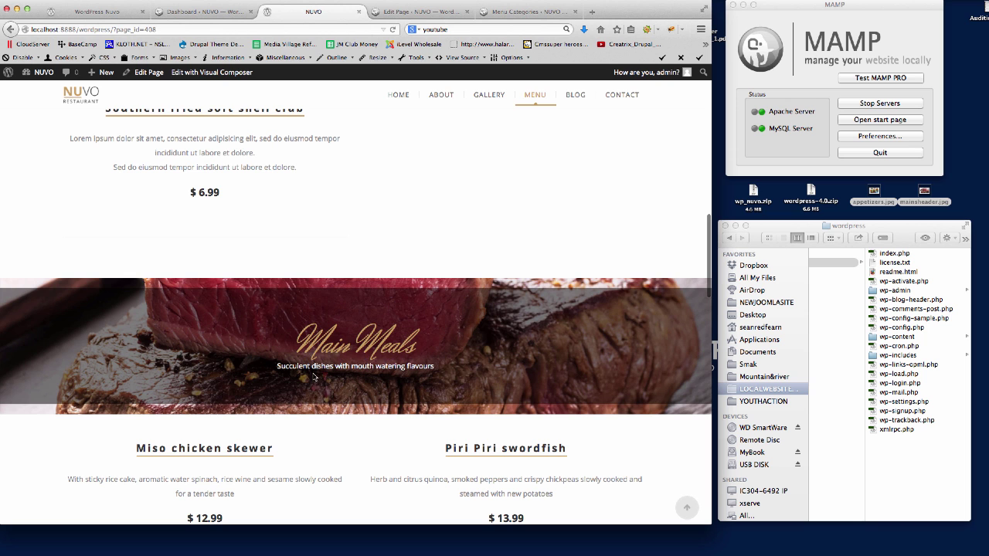
pyautogui.scroll(-5, 480, 327)
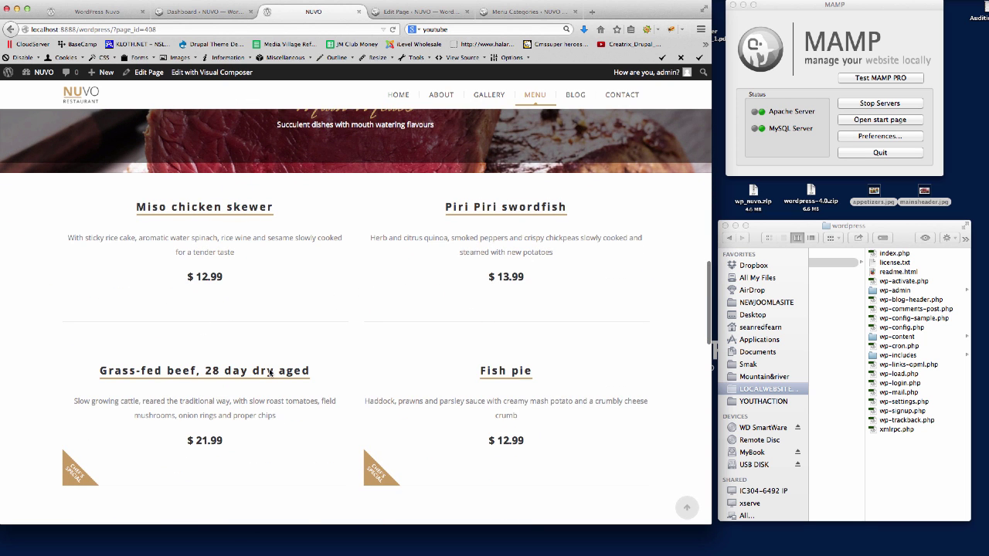
pyautogui.scroll(-7, 420, 320)
pyautogui.scroll(7, 441, 309)
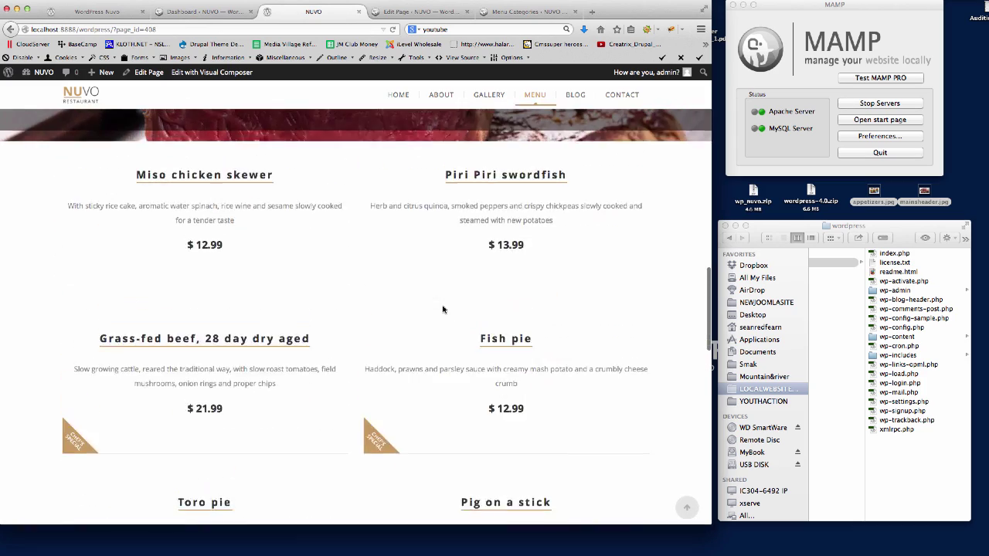
pyautogui.scroll(6, 443, 309)
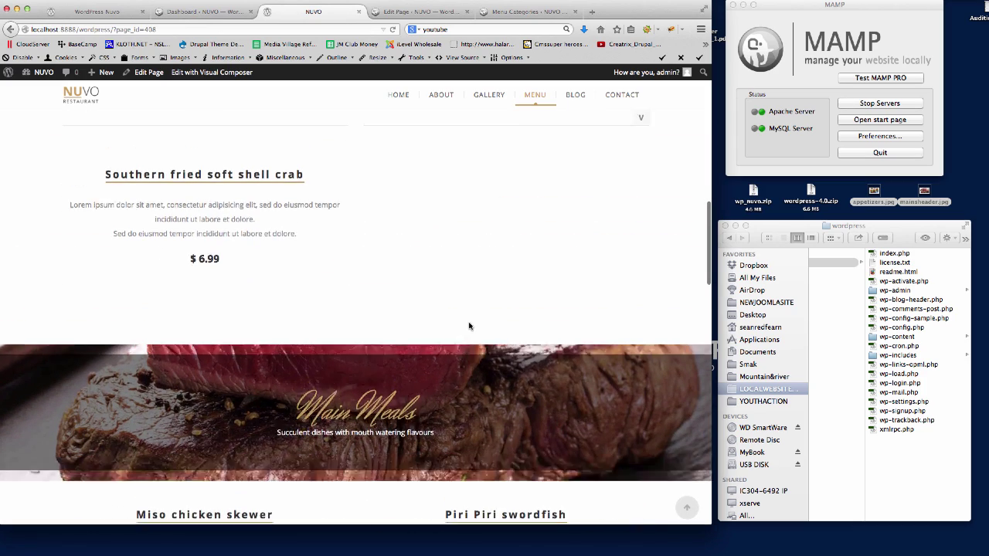
pyautogui.scroll(1, 469, 324)
pyautogui.scroll(14, 472, 324)
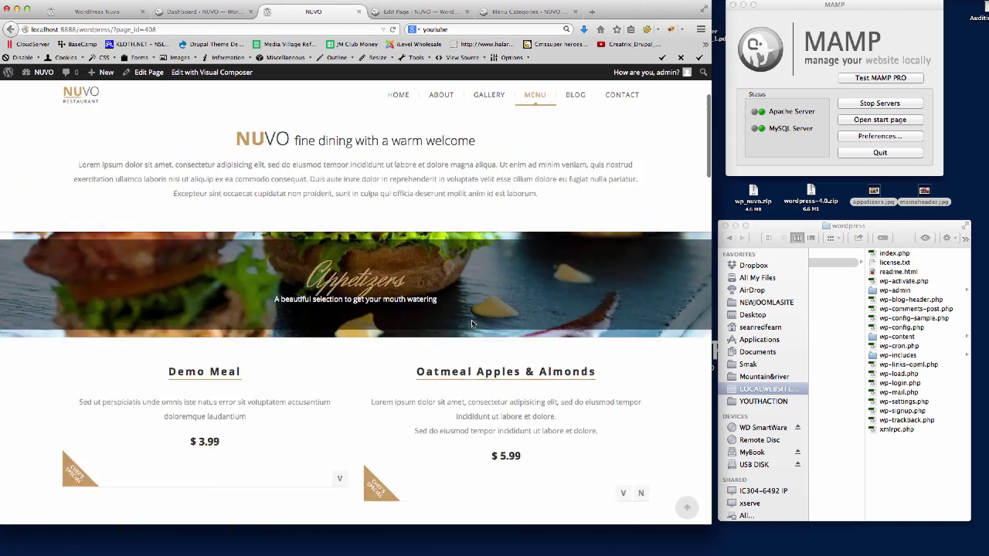